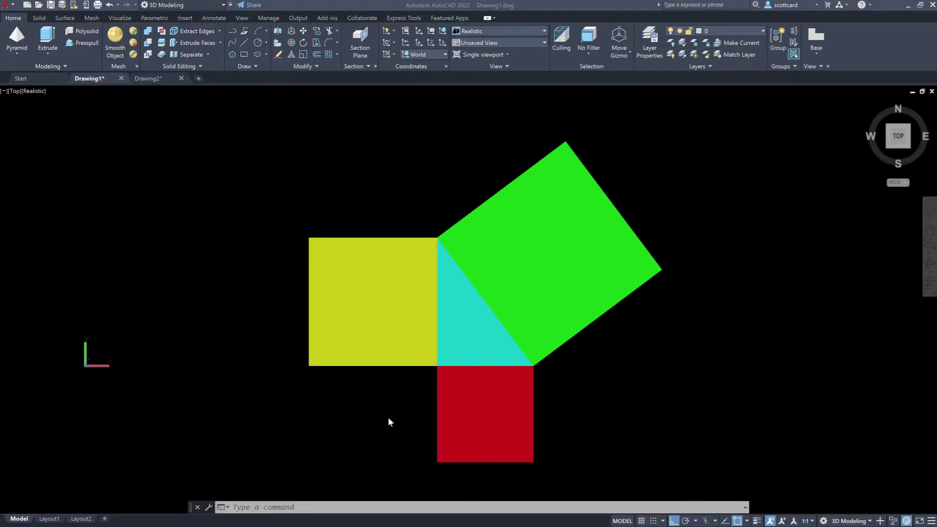
- Copy the red and yellow square blocks to an empty area in front of the original triangle figure
{"action": "middle_click_drag", "start_coordinate": [412, 318], "coordinate": [368, 224], "text": "shift"}
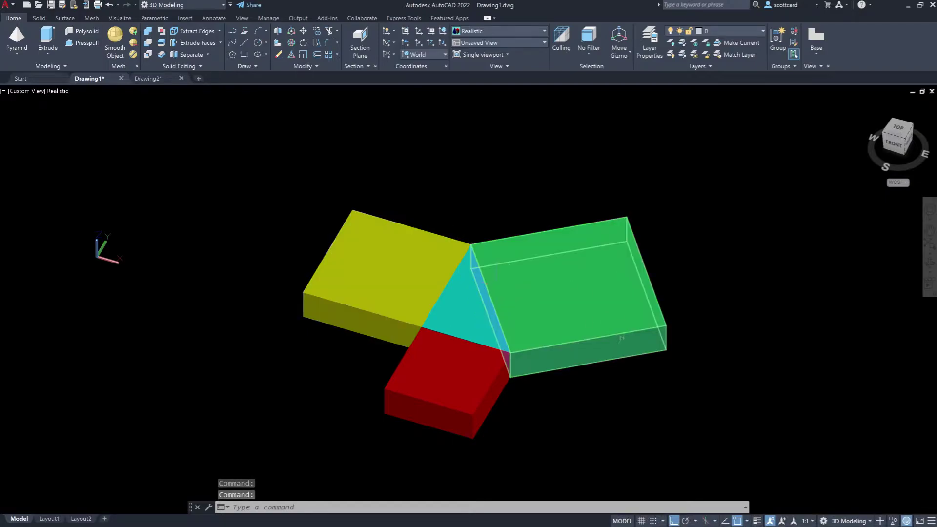
{"action": "key", "text": "Escape"}
{"action": "key", "text": "Escape"}
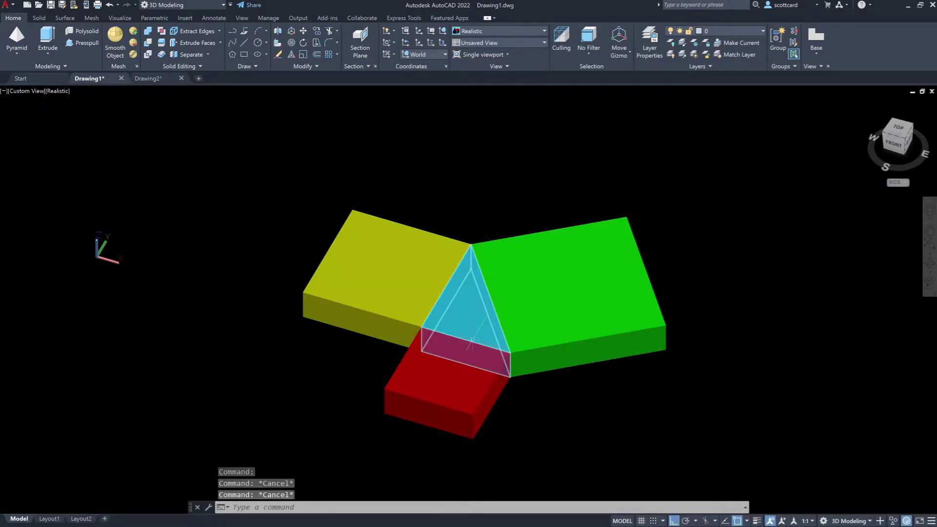
{"action": "key", "text": "Escape"}
{"action": "type", "text": "c"}
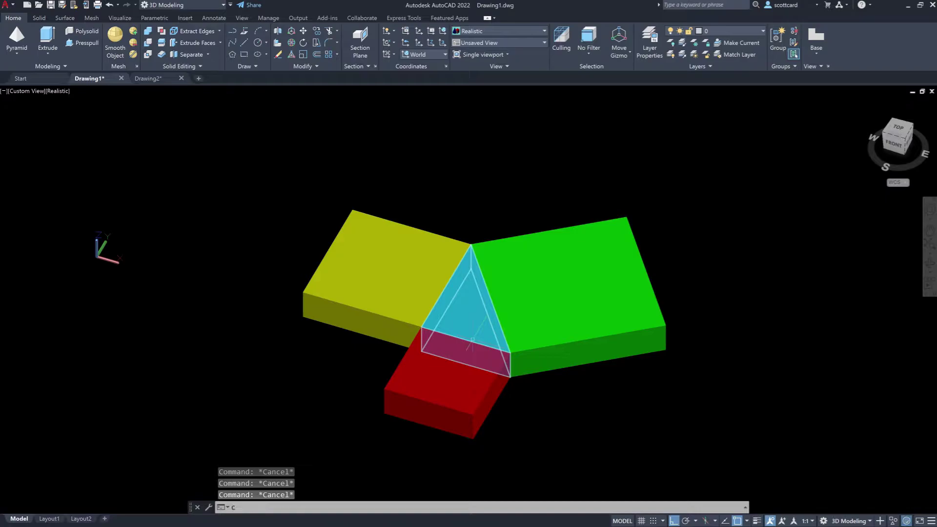
{"action": "type", "text": "t o"}
{"action": "key", "text": "Return"}
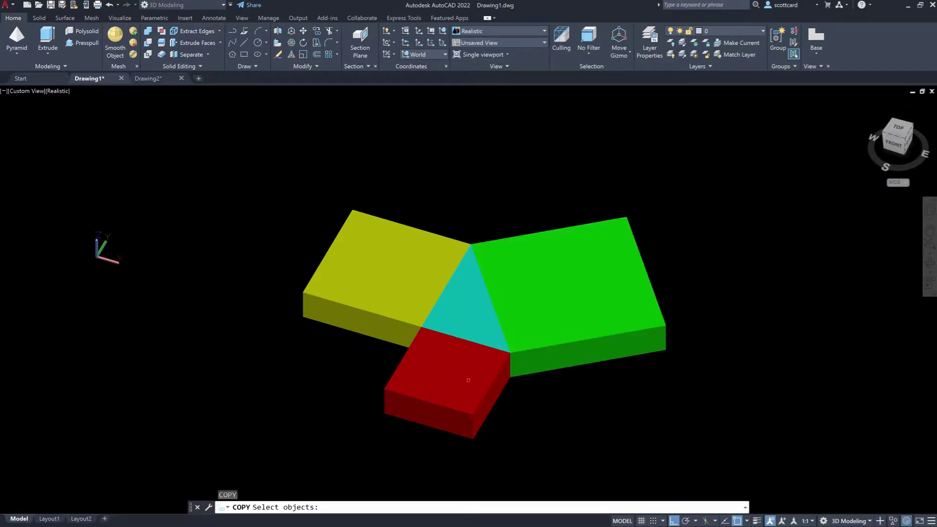
{"action": "left_click", "coordinate": [451, 365]}
{"action": "left_click", "coordinate": [387, 289]}
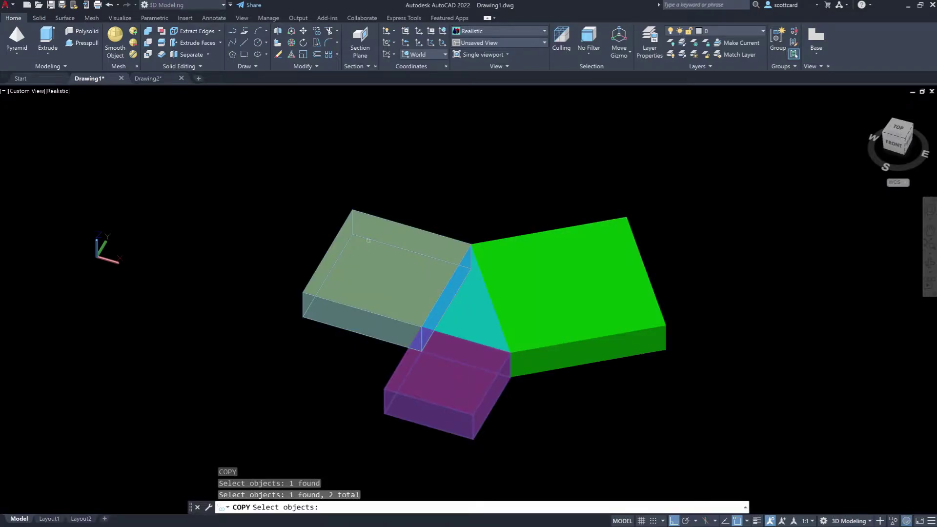
{"action": "key", "text": "Return"}
{"action": "left_click", "coordinate": [335, 149]}
{"action": "scroll", "coordinate": [330, 171], "scroll_direction": "down", "scroll_amount": 3}
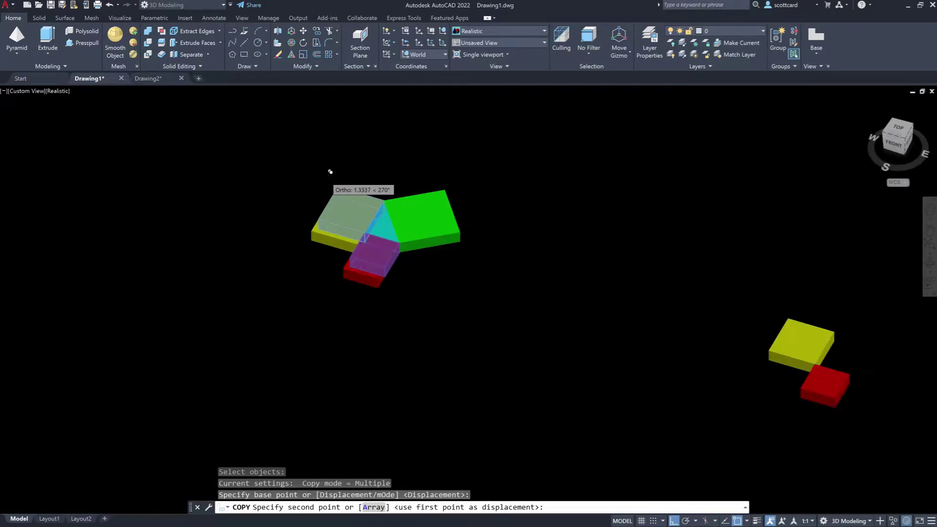
{"action": "left_click", "coordinate": [270, 272]}
{"action": "scroll", "coordinate": [405, 291], "scroll_direction": "up", "scroll_amount": 2}
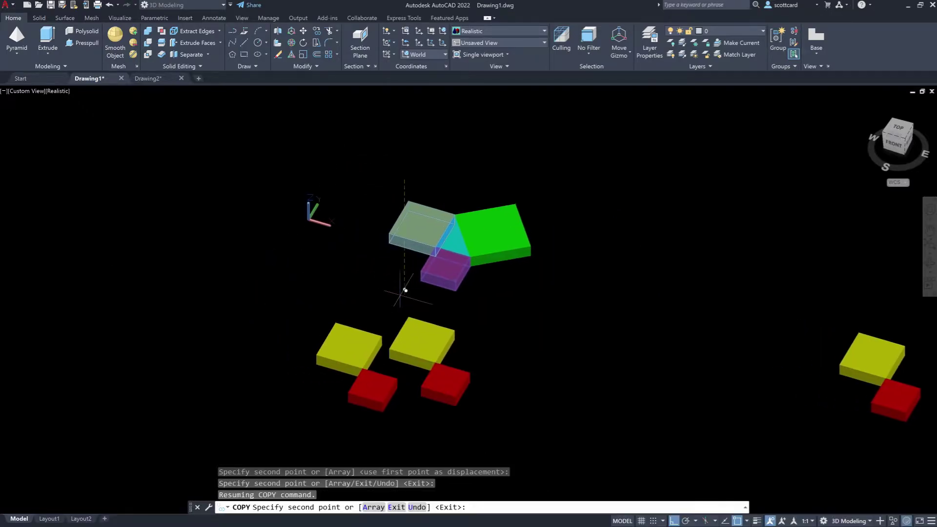
{"action": "key", "text": "Escape"}
- Draw a line joining the outer top corners of the copied yellow and red blocks as the triangle's hypotenuse
{"action": "scroll", "coordinate": [420, 374], "scroll_direction": "up", "scroll_amount": 5}
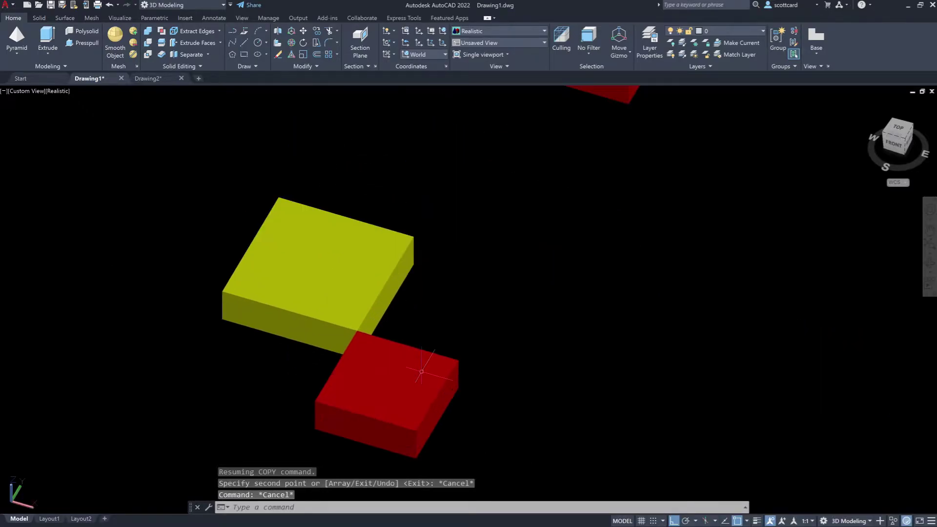
{"action": "type", "text": "l"}
{"action": "key", "text": "Return"}
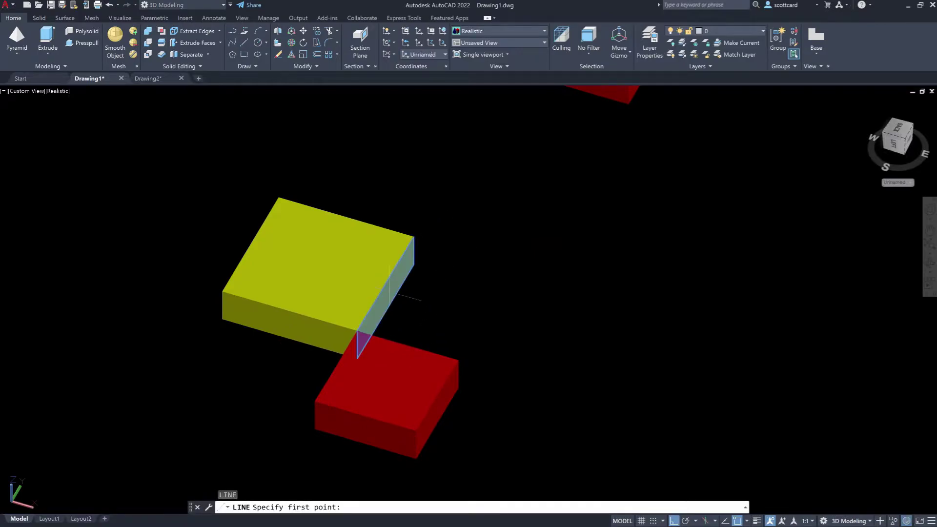
{"action": "left_click", "coordinate": [414, 237]}
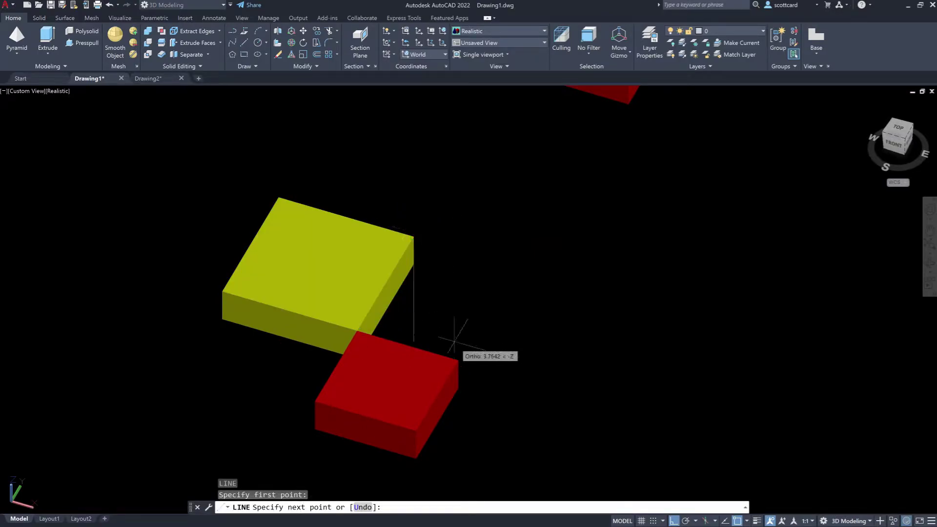
{"action": "left_click", "coordinate": [458, 361]}
{"action": "key", "text": "Return"}
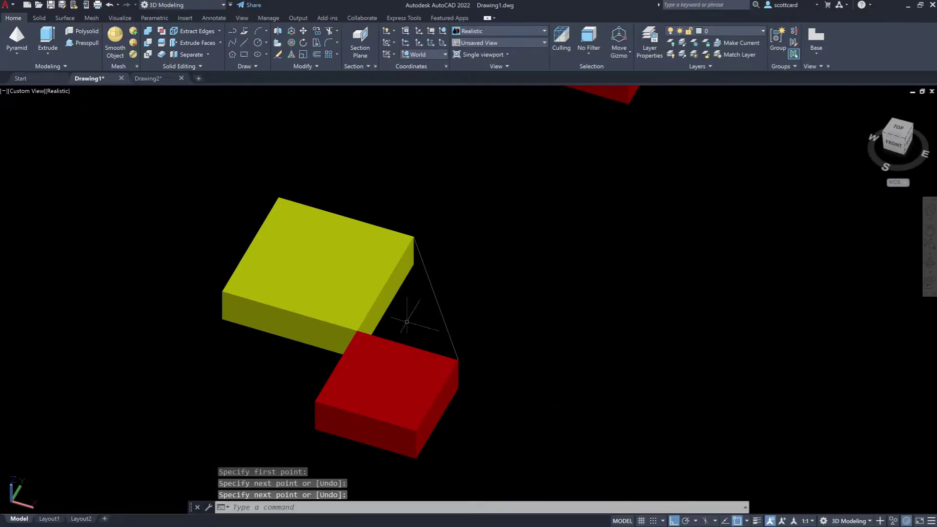
- Set the visual style to 2D Wireframe and draw a line between the midpoints of two opposite top edges of the copied yellow block
{"action": "left_click", "coordinate": [494, 32]}
{"action": "left_click", "coordinate": [482, 48]}
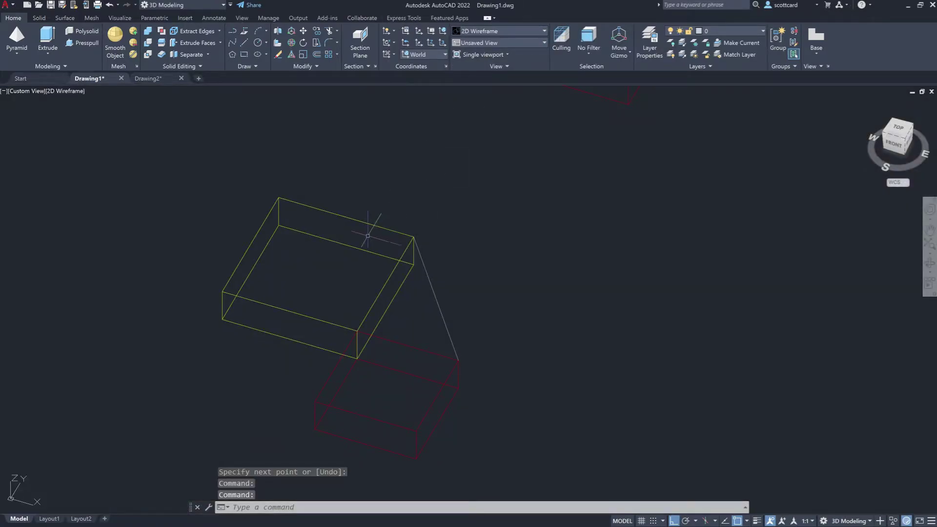
{"action": "type", "text": "l"}
{"action": "key", "text": "Return"}
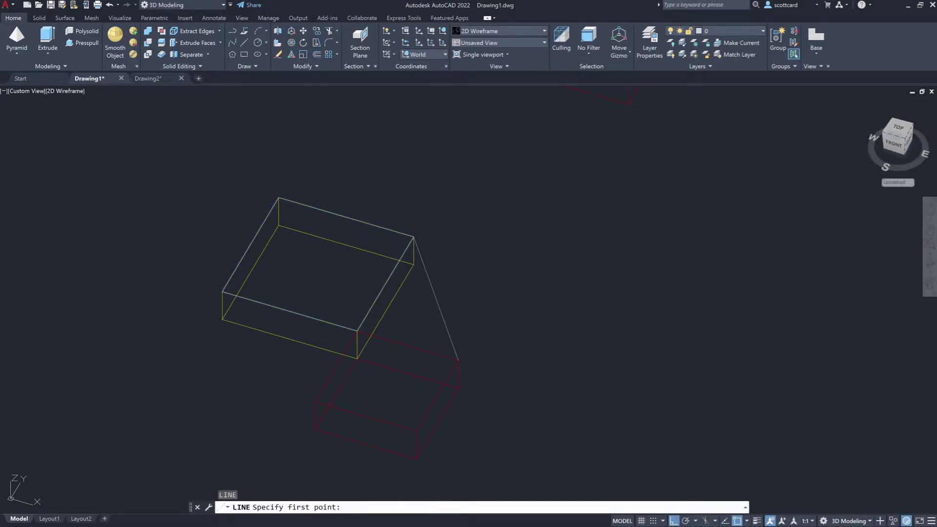
{"action": "left_click", "coordinate": [346, 216]}
{"action": "left_click", "coordinate": [292, 310]}
{"action": "key", "text": "Return"}
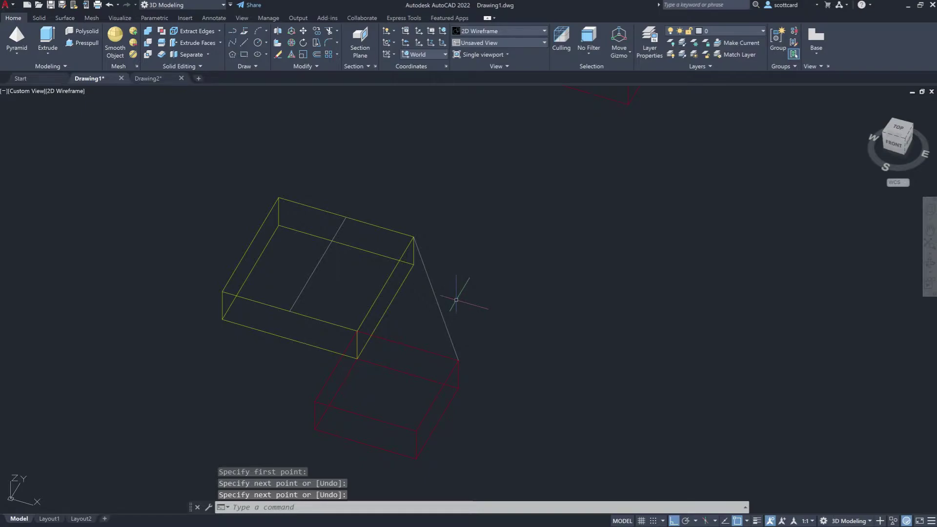
- Copy the hypotenuse line by its midpoint onto the midpoint of the yellow block's centre line
{"action": "type", "text": "co"}
{"action": "key", "text": "Return"}
{"action": "left_click", "coordinate": [439, 300]}
{"action": "key", "text": "Return"}
{"action": "left_click", "coordinate": [435, 298]}
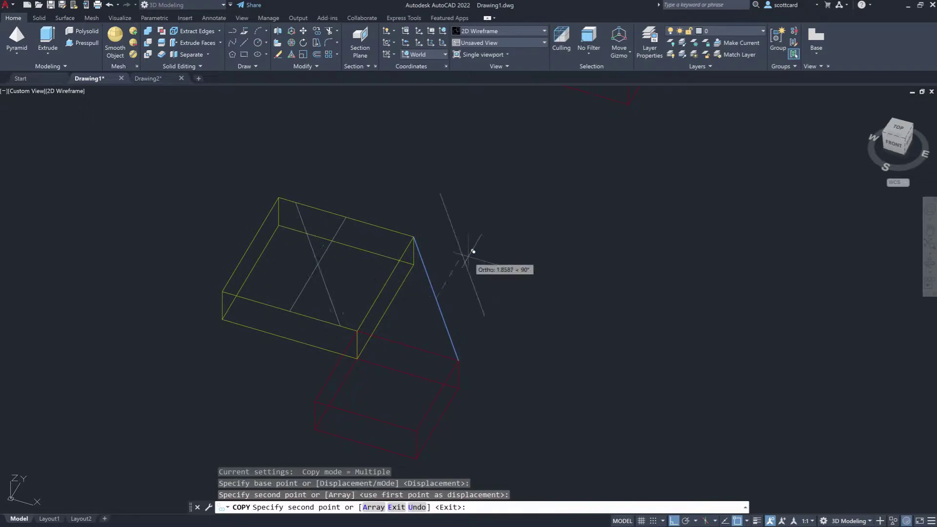
{"action": "key", "text": "Escape"}
{"action": "key", "text": "Escape"}
{"action": "key", "text": "Escape"}
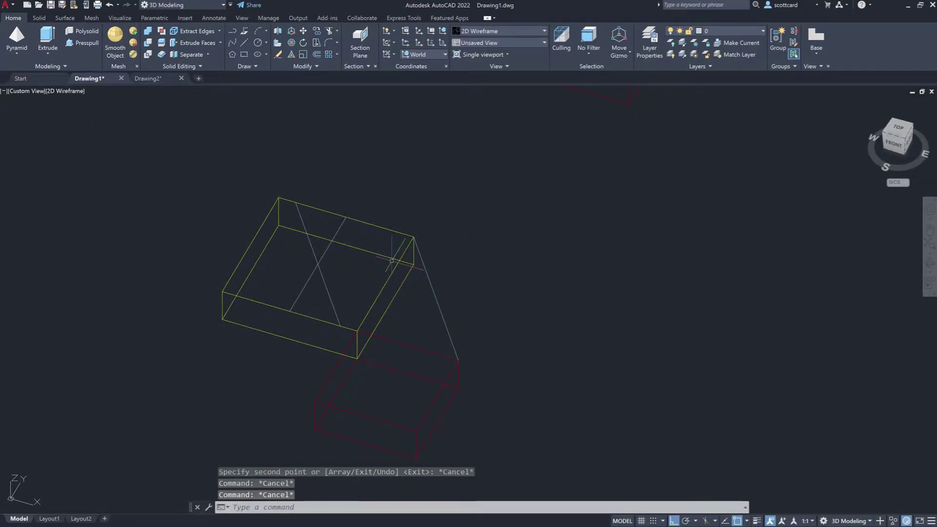
- Slice the copied yellow block vertically along the copied diagonal line, keeping both sides
{"action": "type", "text": "sli"}
{"action": "key", "text": "Return"}
{"action": "left_click", "coordinate": [386, 229]}
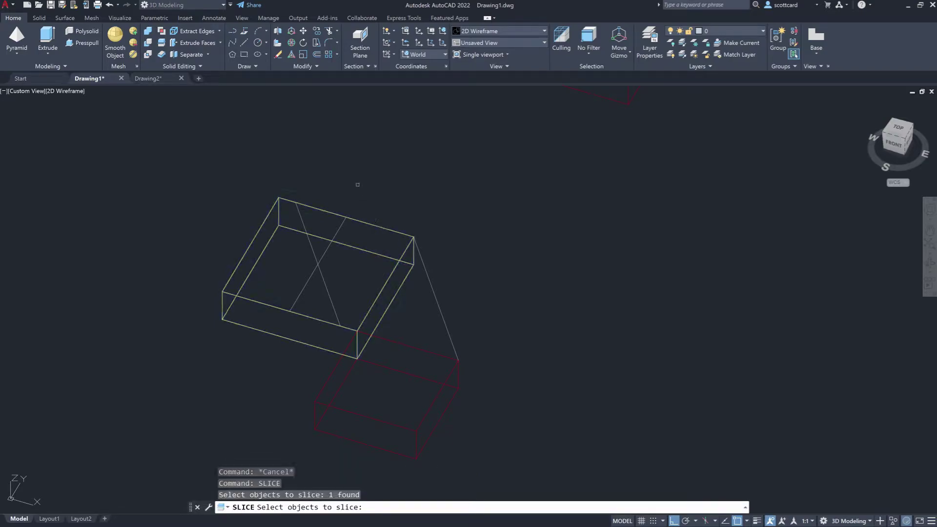
{"action": "key", "text": "Return"}
{"action": "left_click", "coordinate": [296, 202]}
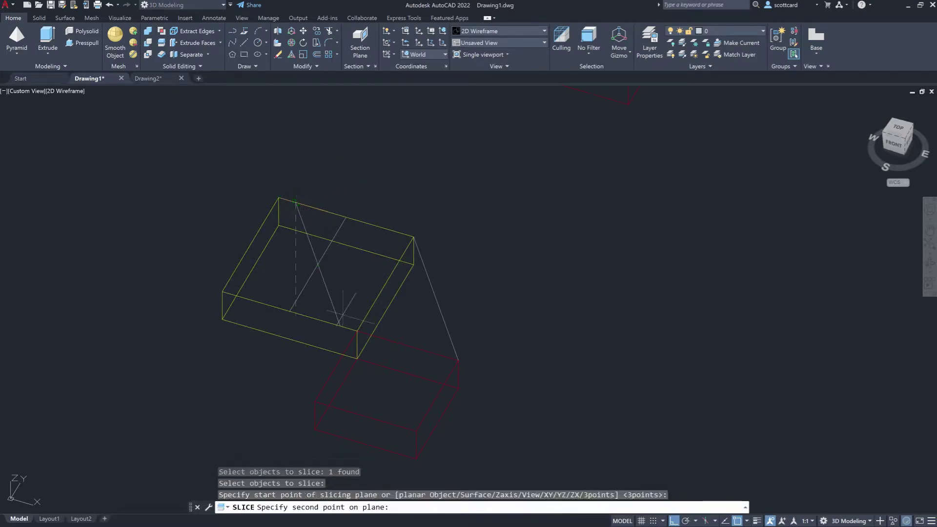
{"action": "left_click", "coordinate": [341, 325]}
{"action": "key", "text": "Return"}
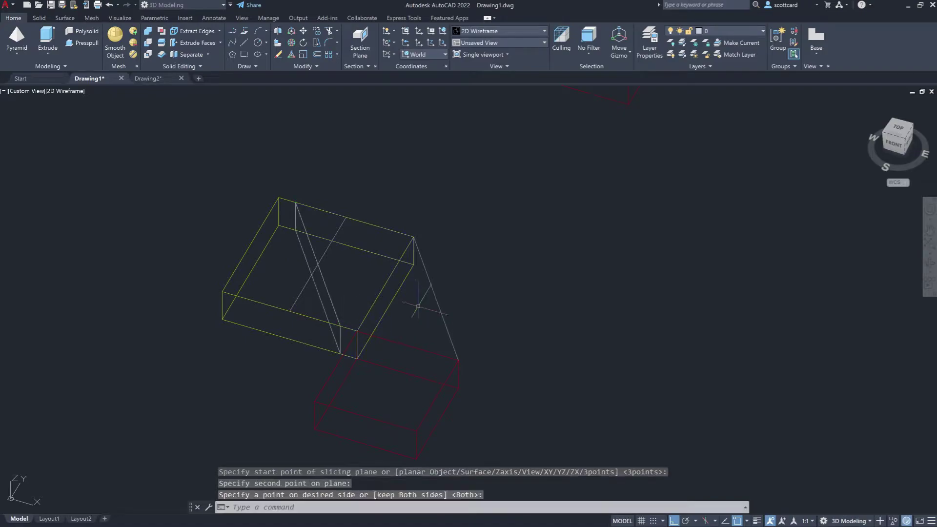
- Align the yellow cut piece so its sliced edge runs from the green block's front corner along its front edge, without scaling
{"action": "scroll", "coordinate": [367, 230], "scroll_direction": "down", "scroll_amount": 5}
{"action": "middle_click_drag", "start_coordinate": [442, 244], "coordinate": [450, 252]}
{"action": "key", "text": "Escape"}
{"action": "key", "text": "Escape"}
{"action": "key", "text": "Escape"}
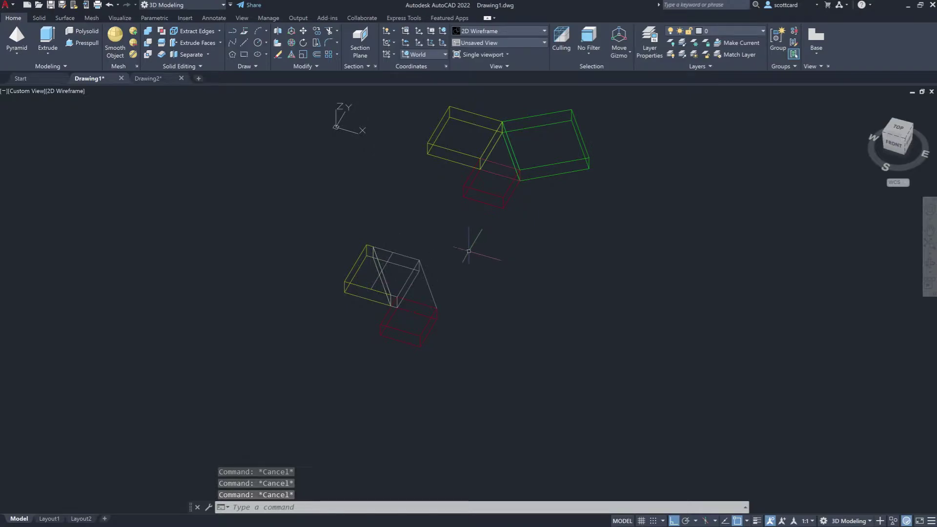
{"action": "type", "text": "a"}
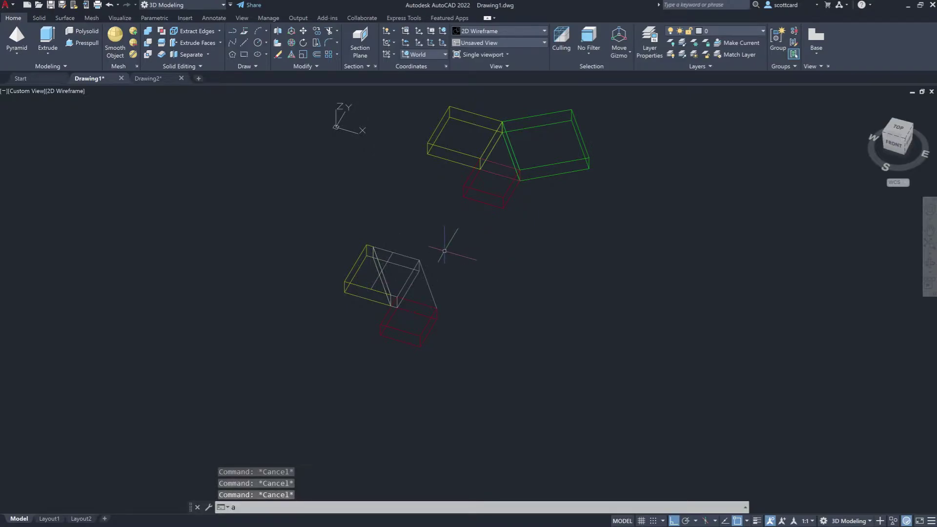
{"action": "type", "text": "l"}
{"action": "key", "text": "Return"}
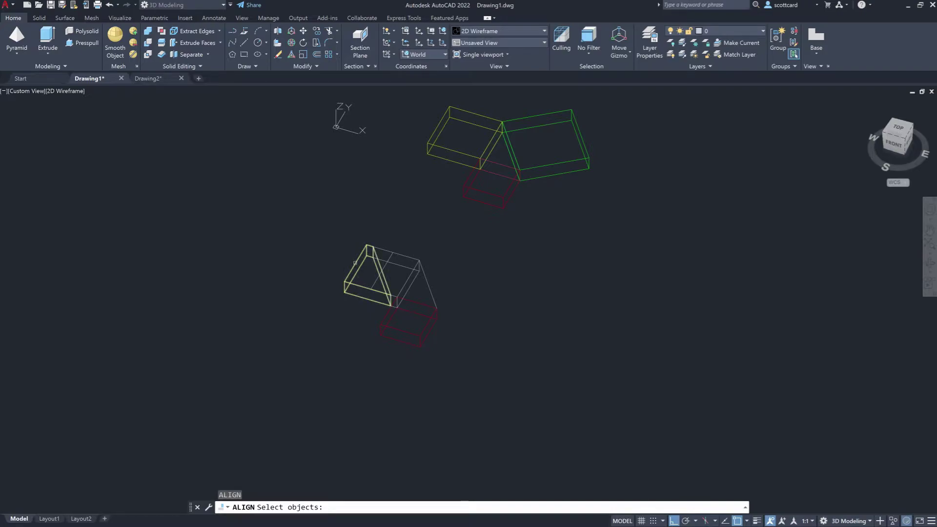
{"action": "left_click", "coordinate": [355, 263]}
{"action": "key", "text": "Return"}
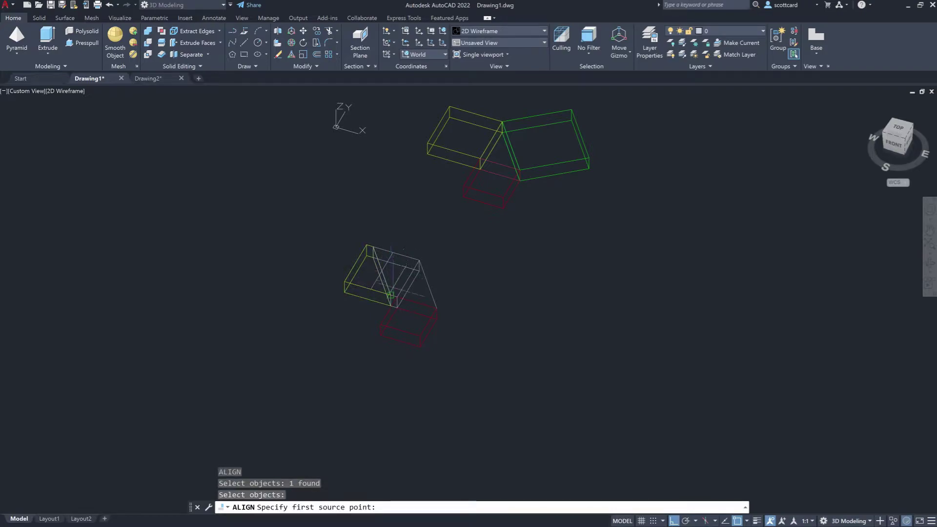
{"action": "left_click", "coordinate": [391, 295]}
{"action": "left_click", "coordinate": [519, 169]}
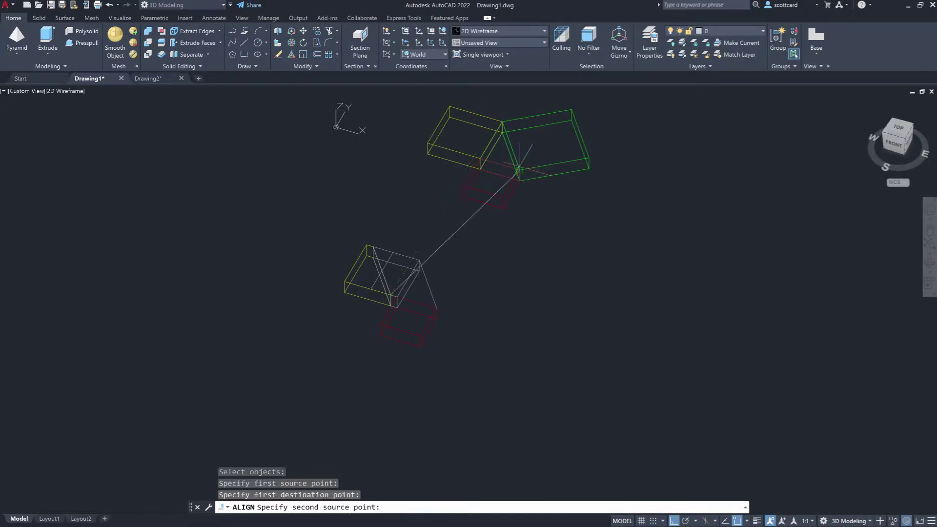
{"action": "left_click", "coordinate": [373, 247]}
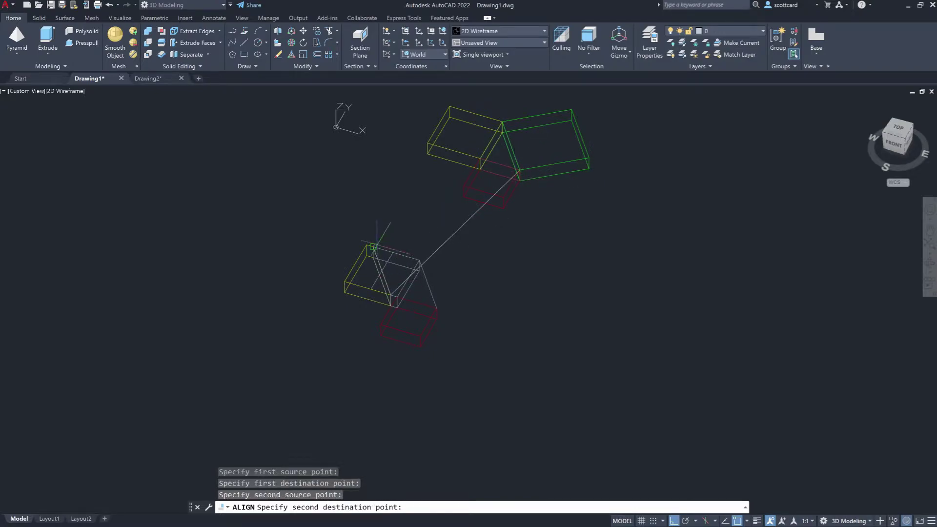
{"action": "left_click", "coordinate": [587, 157]}
{"action": "key", "text": "Return"}
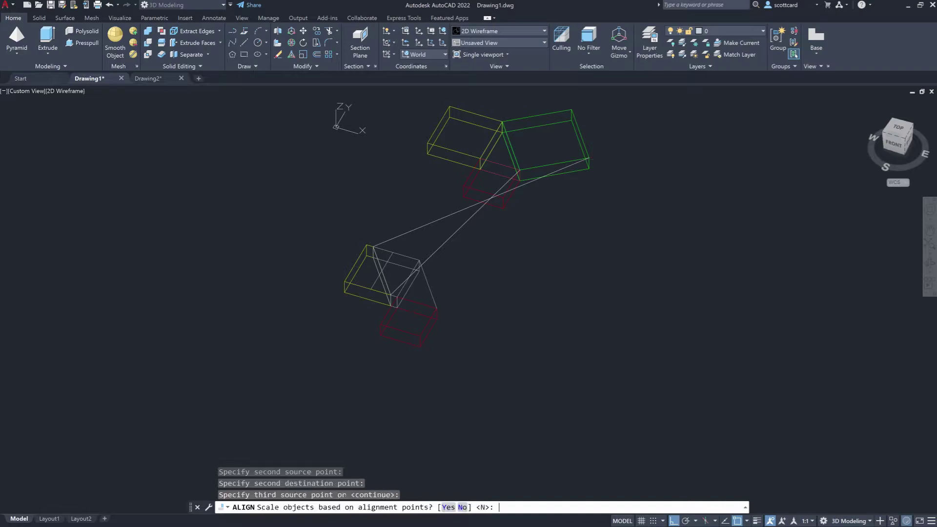
{"action": "key", "text": "Return"}
- Examine the aligned yellow piece on the green block in the Realistic visual style, and return to 2D Wireframe
{"action": "scroll", "coordinate": [602, 150], "scroll_direction": "up", "scroll_amount": 2}
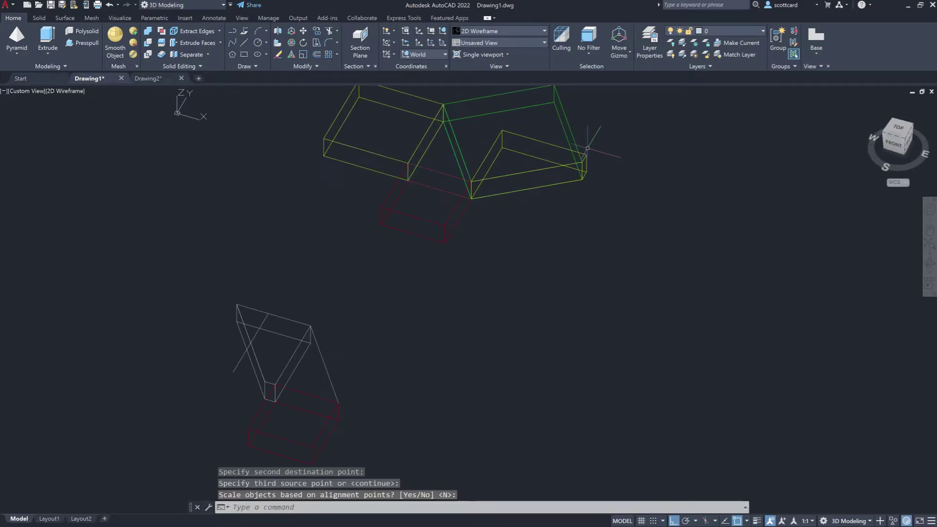
{"action": "left_click", "coordinate": [487, 33]}
{"action": "left_click", "coordinate": [597, 51]}
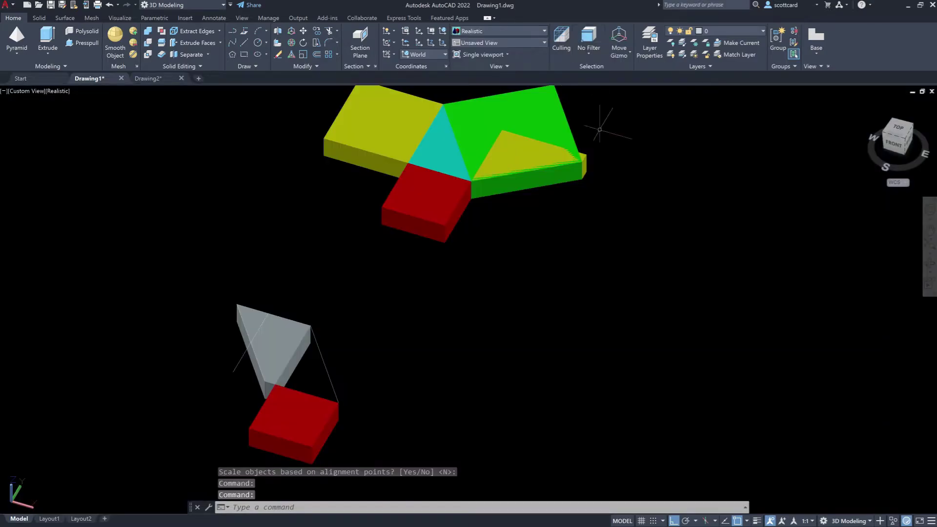
{"action": "scroll", "coordinate": [581, 149], "scroll_direction": "up", "scroll_amount": 3}
{"action": "scroll", "coordinate": [590, 158], "scroll_direction": "down", "scroll_amount": 2}
{"action": "middle_click_drag", "start_coordinate": [609, 145], "coordinate": [622, 206]}
{"action": "key", "text": "Escape"}
{"action": "scroll", "coordinate": [620, 188], "scroll_direction": "down", "scroll_amount": 2}
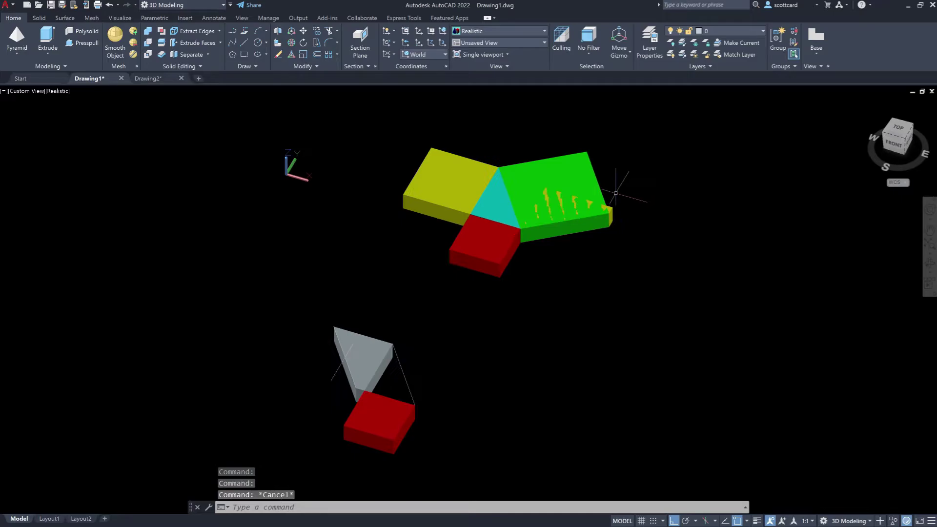
{"action": "key", "text": "Escape"}
{"action": "key", "text": "Escape"}
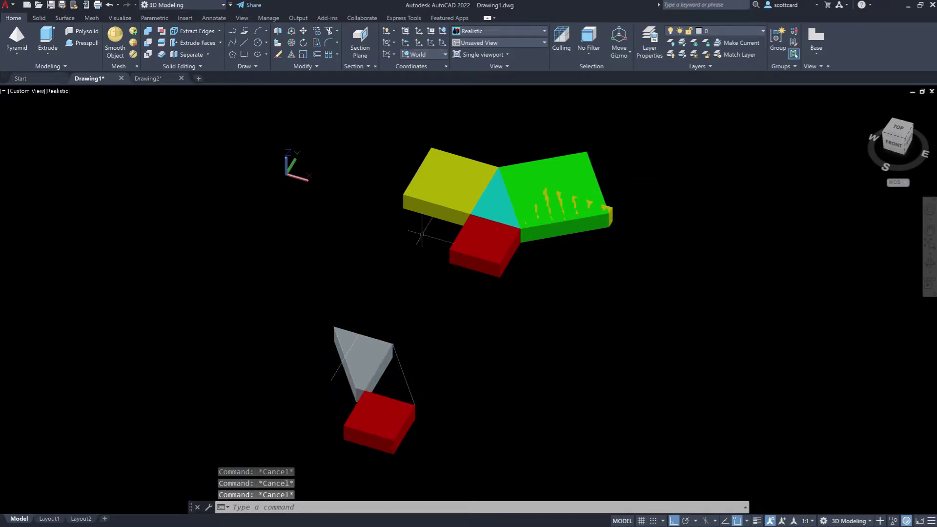
{"action": "left_click", "coordinate": [490, 30]}
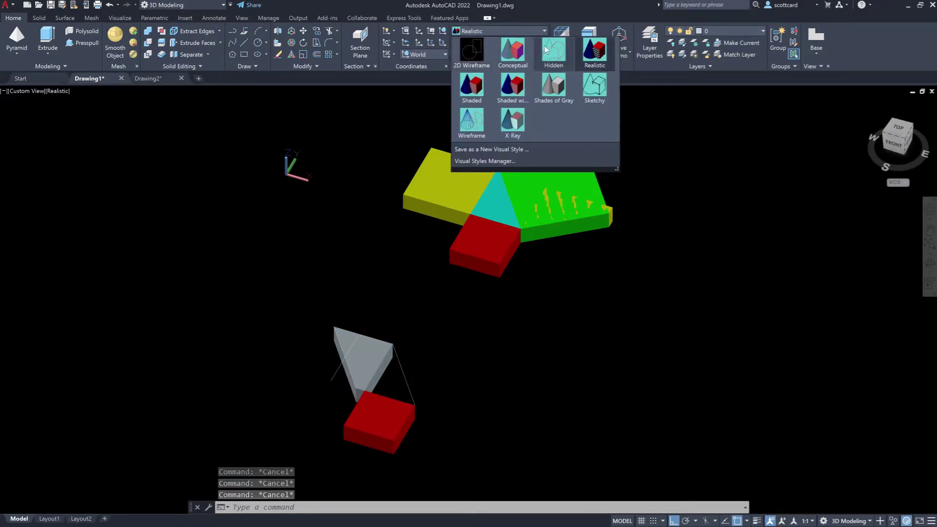
{"action": "left_click", "coordinate": [482, 49]}
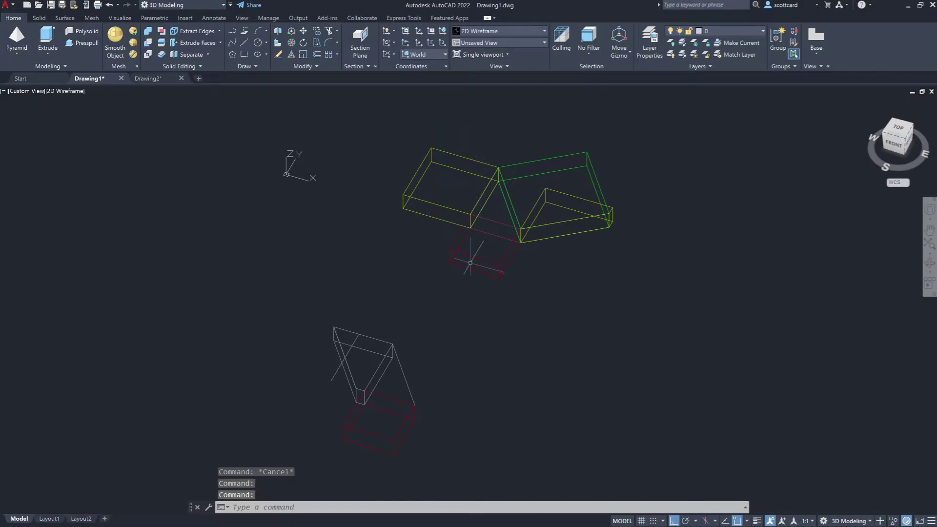
- Align the white cut piece so its sliced edge runs along the green block's back edge from the far back corner, without scaling
{"action": "type", "text": "al"}
{"action": "key", "text": "Return"}
{"action": "left_click", "coordinate": [376, 340]}
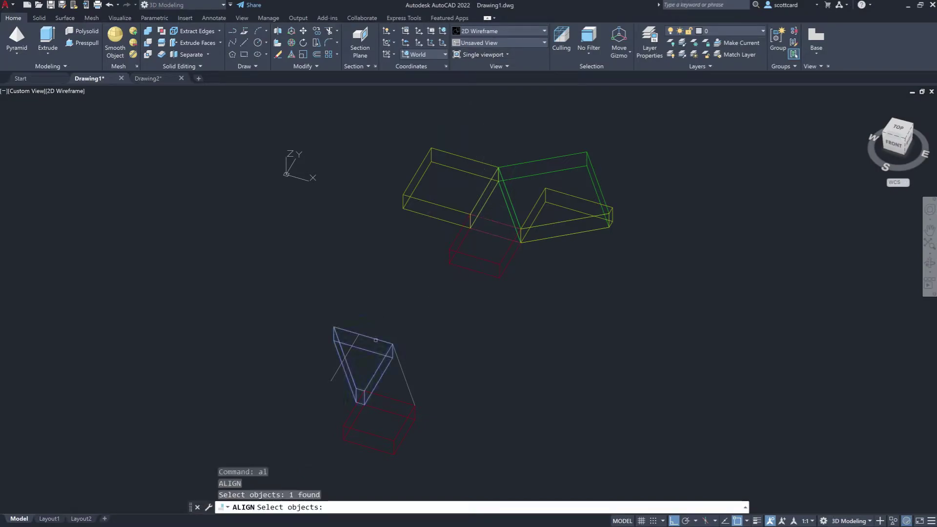
{"action": "key", "text": "Return"}
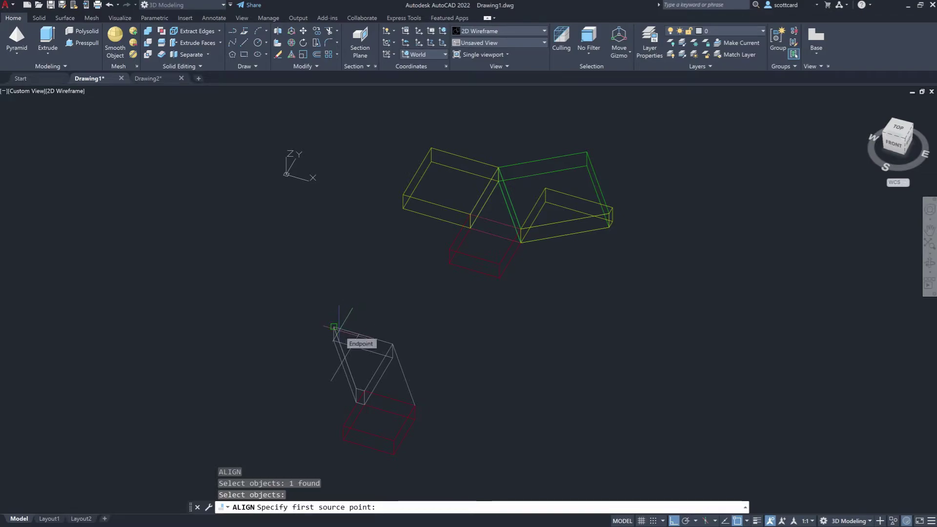
{"action": "left_click", "coordinate": [334, 327]}
{"action": "left_click", "coordinate": [587, 153]}
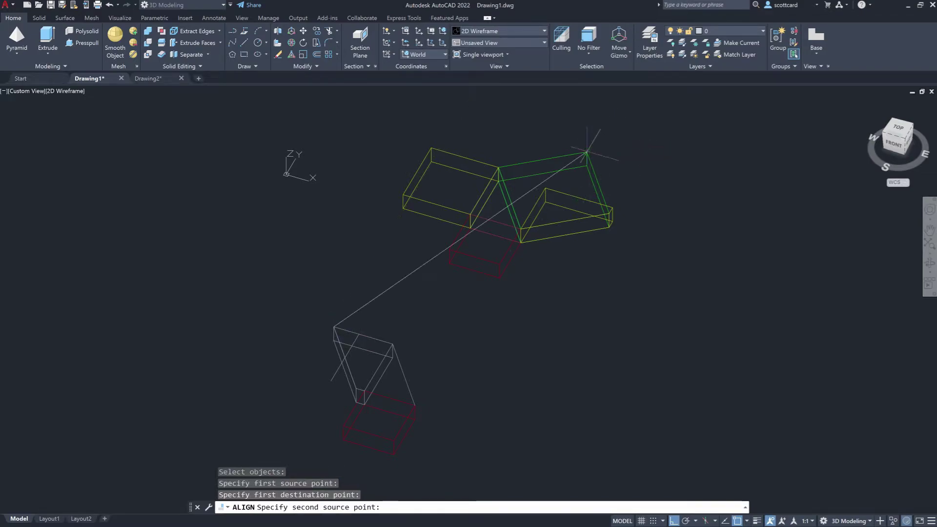
{"action": "left_click", "coordinate": [359, 389]}
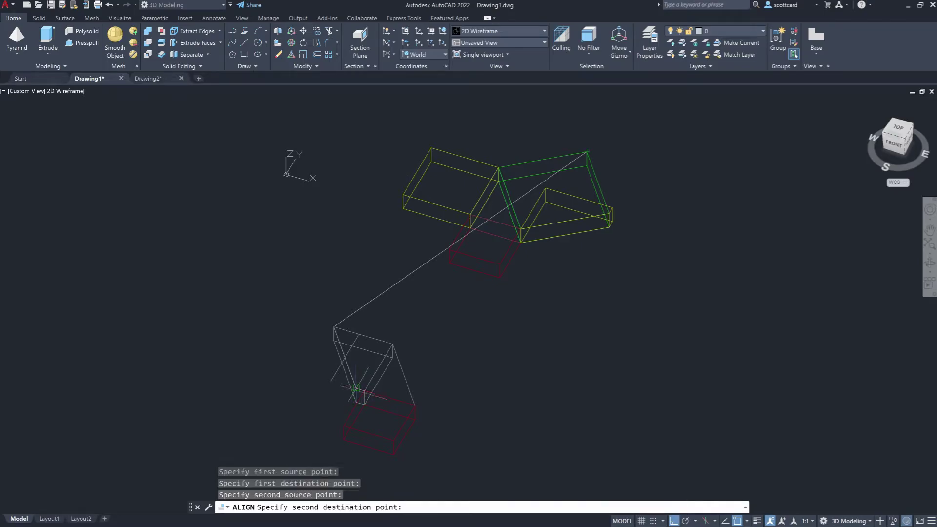
{"action": "left_click", "coordinate": [500, 169]}
{"action": "key", "text": "Return"}
{"action": "key", "text": "Return"}
{"action": "scroll", "coordinate": [594, 175], "scroll_direction": "up", "scroll_amount": 4}
{"action": "middle_click_drag", "start_coordinate": [609, 171], "coordinate": [548, 195]}
{"action": "key", "text": "Escape"}
{"action": "key", "text": "Escape"}
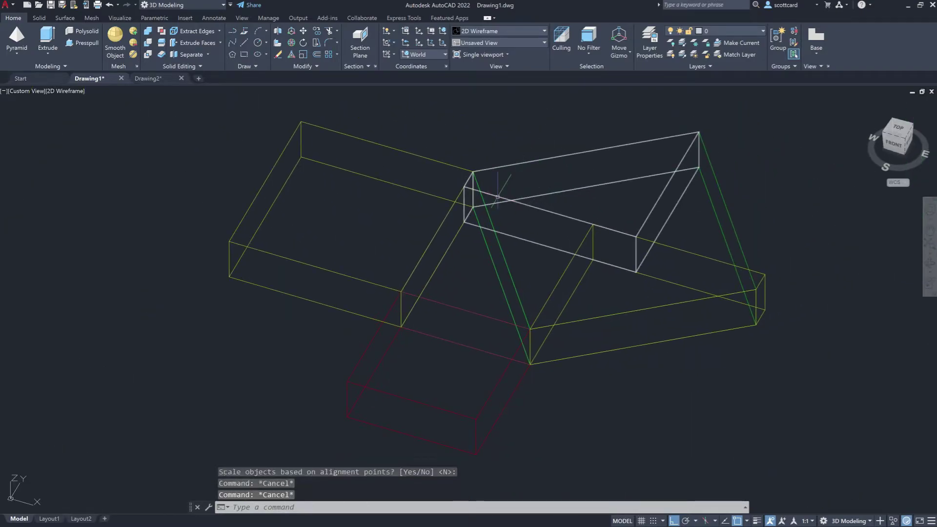
- Slice the aligned white piece vertically along the green block's hypotenuse edge, keeping both sides
{"action": "type", "text": "sl"}
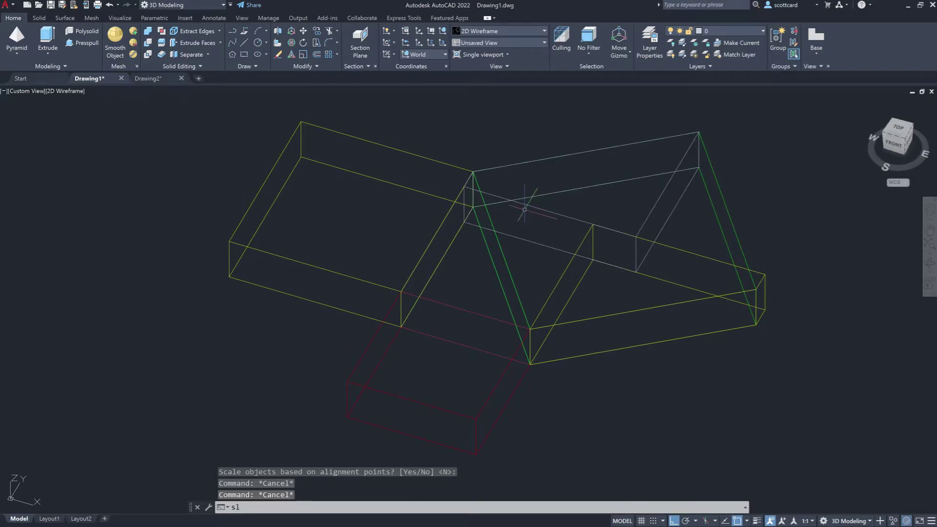
{"action": "key", "text": "Return"}
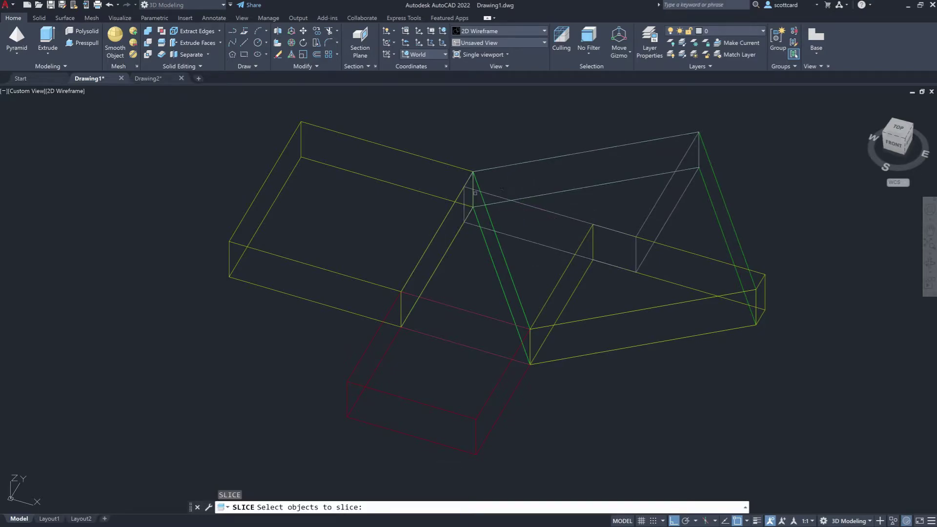
{"action": "left_click", "coordinate": [475, 192]}
{"action": "key", "text": "Return"}
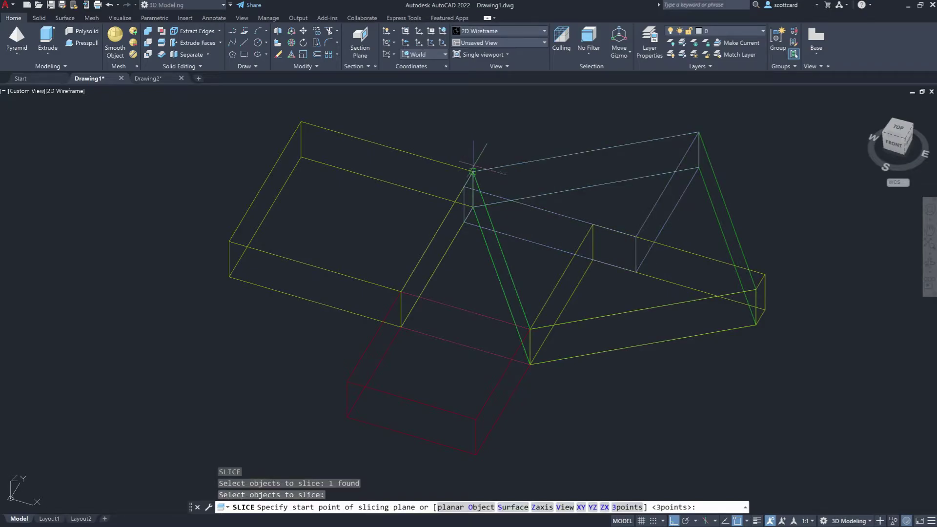
{"action": "left_click", "coordinate": [473, 171]}
{"action": "left_click", "coordinate": [531, 330]}
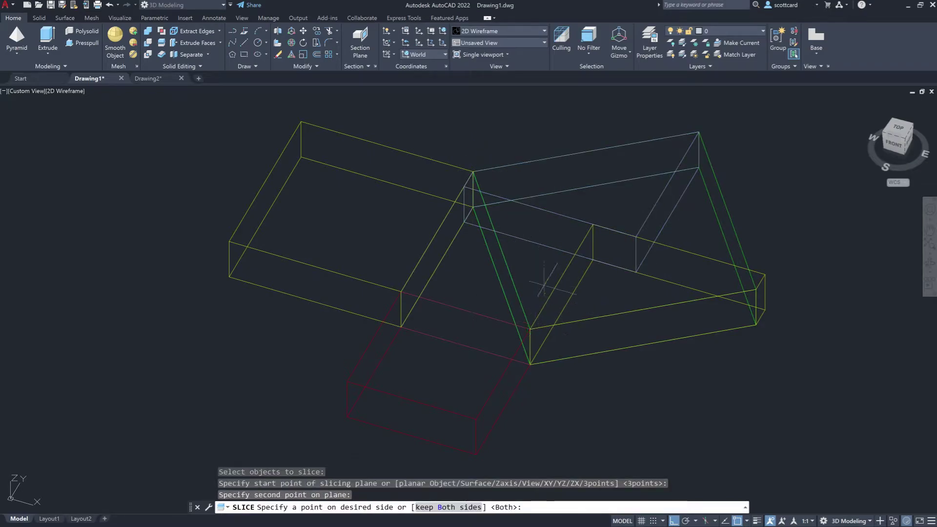
{"action": "key", "text": "Return"}
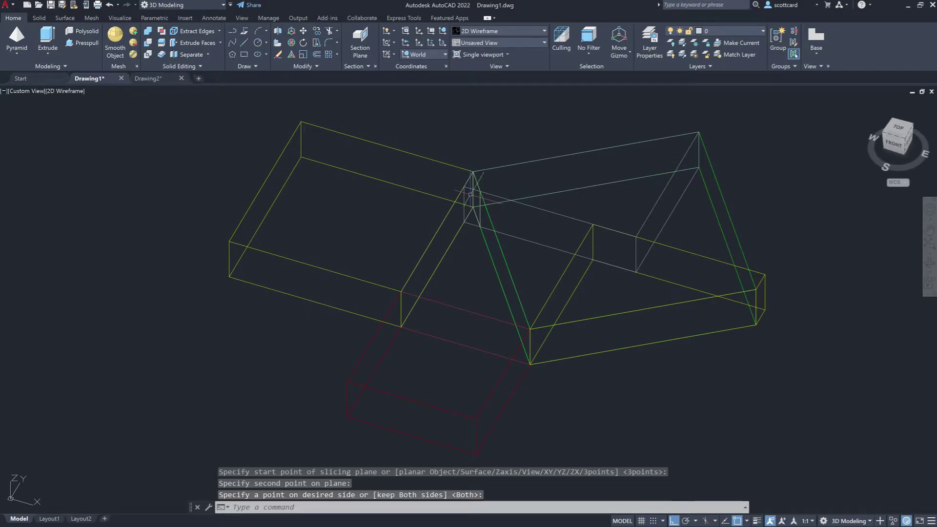
- Move the small white offcut away from the green block to clear space beyond the original yellow block
{"action": "type", "text": "m"}
{"action": "key", "text": "Return"}
{"action": "left_click", "coordinate": [471, 197]}
{"action": "key", "text": "Return"}
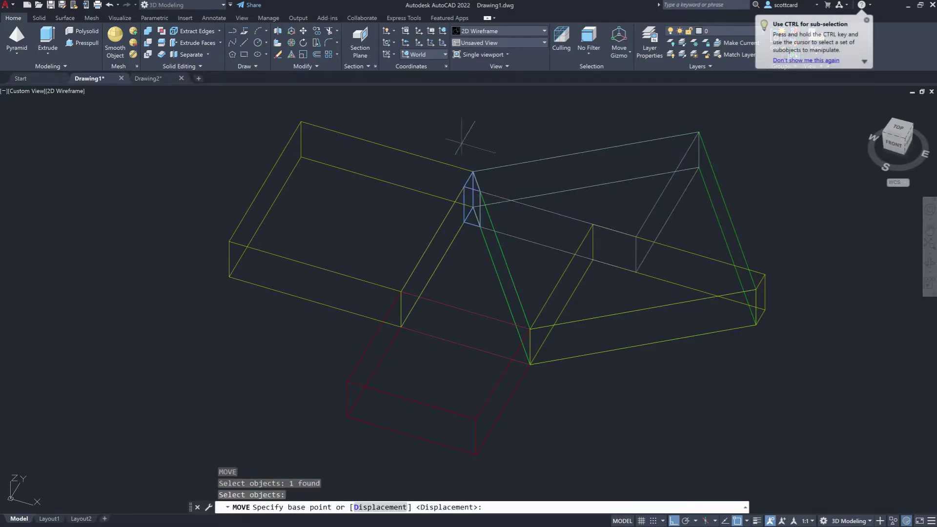
{"action": "left_click", "coordinate": [462, 139]}
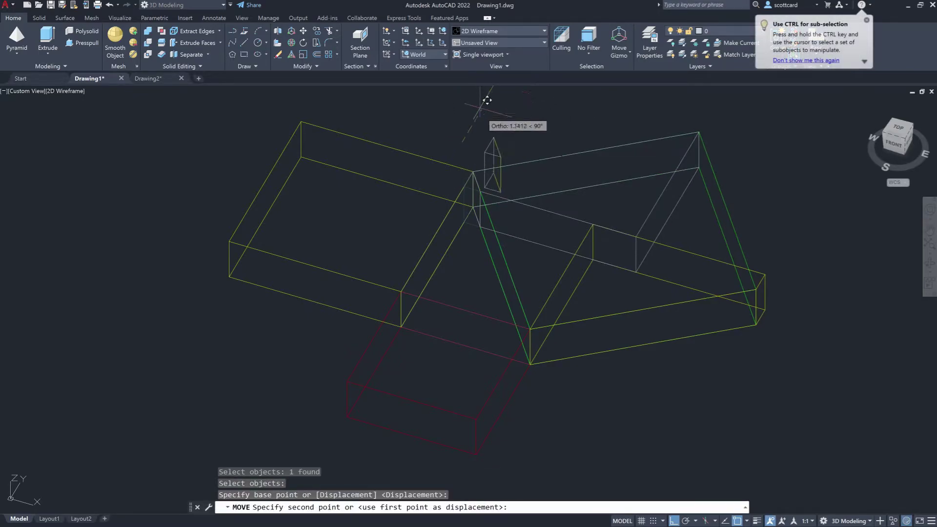
{"action": "left_click", "coordinate": [146, 129]}
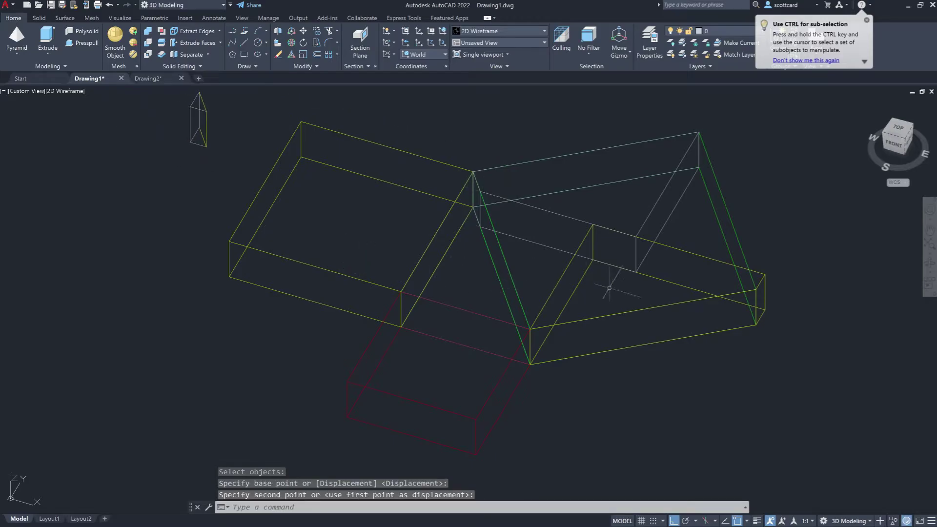
- Slice the aligned yellow piece vertically along the green block's outer edge opposite the hypotenuse, keeping both sides
{"action": "type", "text": "s"}
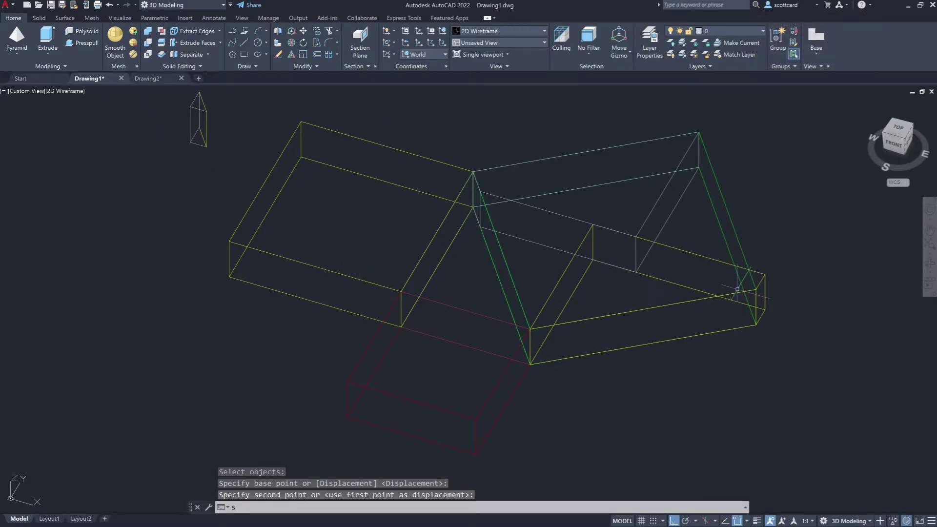
{"action": "type", "text": "l"}
{"action": "key", "text": "Return"}
{"action": "left_click", "coordinate": [764, 276]}
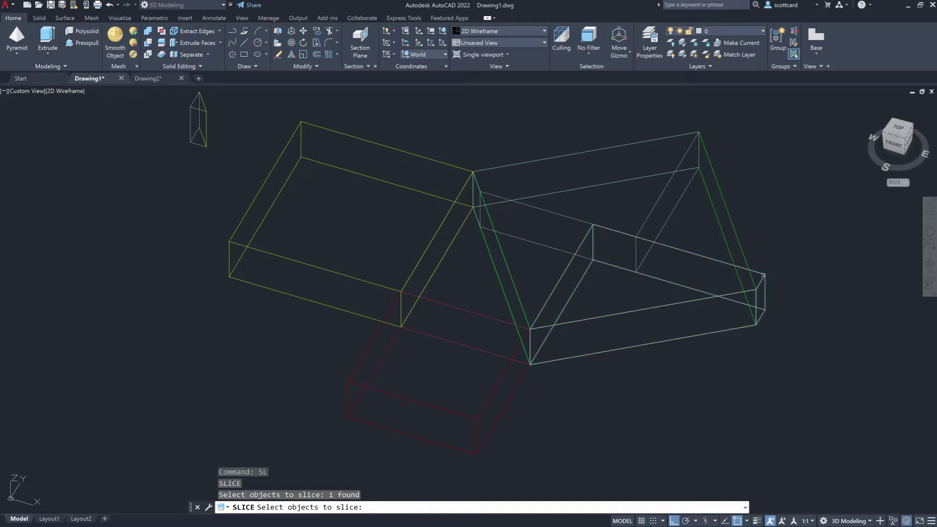
{"action": "key", "text": "Return"}
{"action": "left_click", "coordinate": [699, 132]}
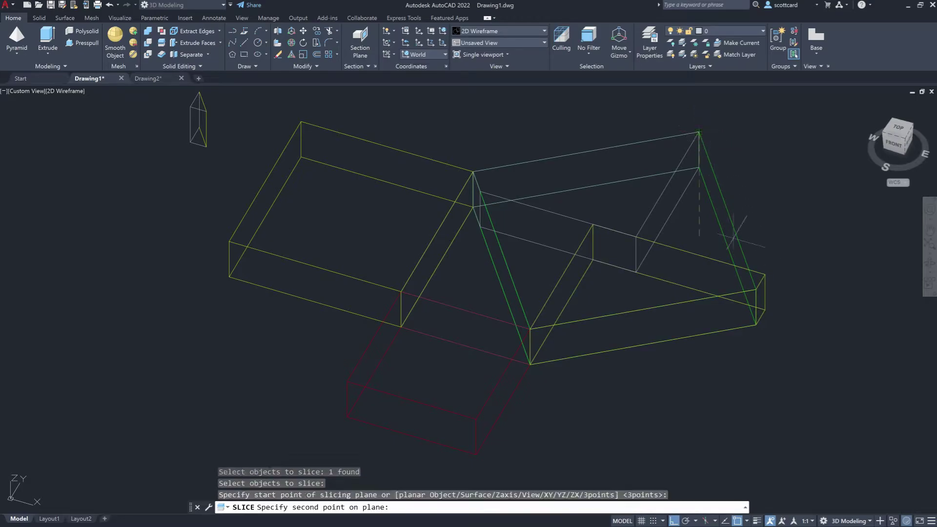
{"action": "left_click", "coordinate": [755, 290]}
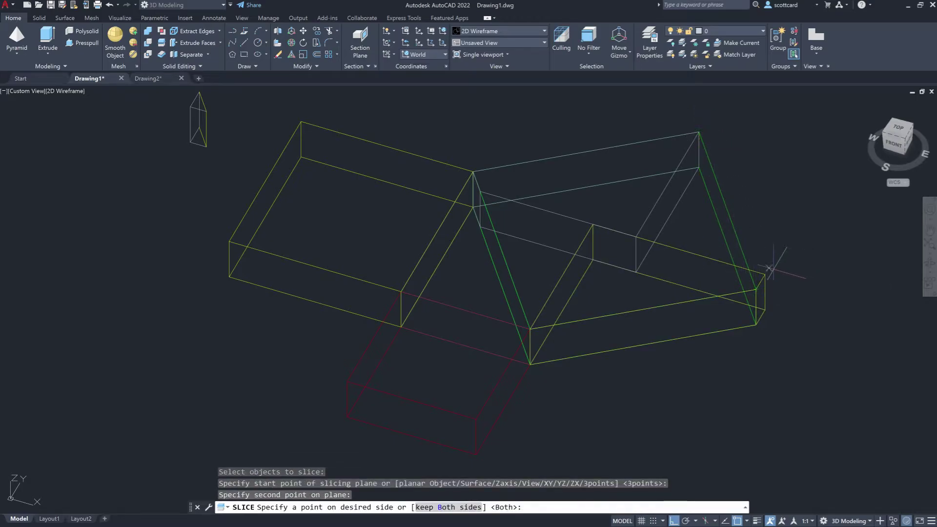
{"action": "key", "text": "Return"}
- Move the small yellow offcut along the X direction into clear space just outside the green block
{"action": "type", "text": "m"}
{"action": "key", "text": "Return"}
{"action": "left_click", "coordinate": [761, 284]}
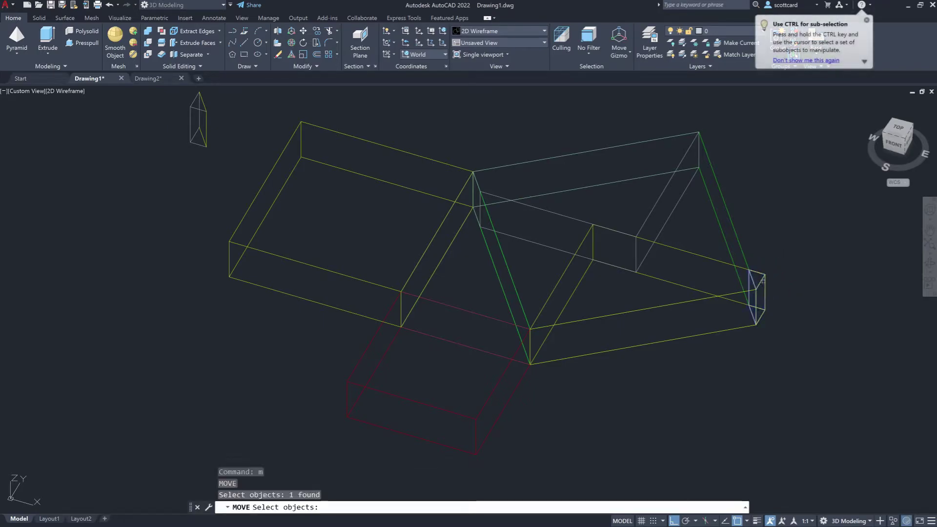
{"action": "key", "text": "Return"}
{"action": "left_click", "coordinate": [770, 224]}
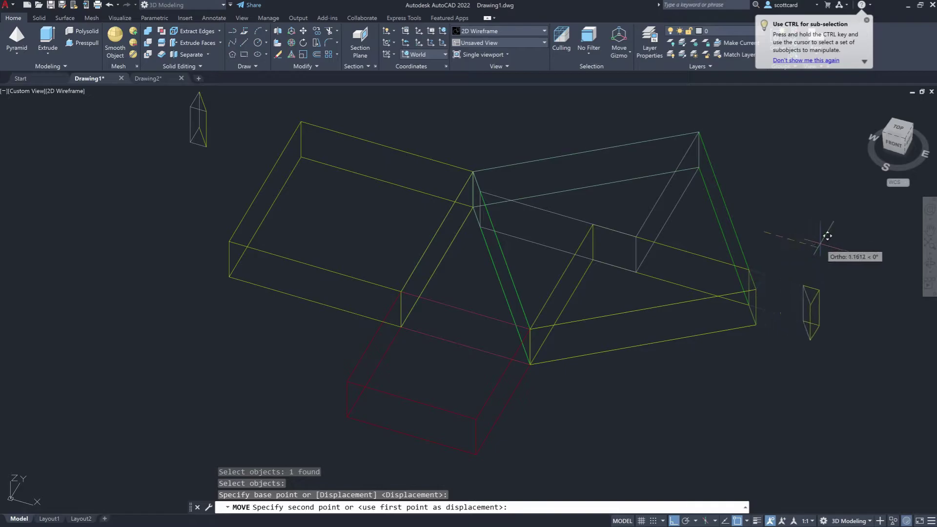
{"action": "left_click", "coordinate": [806, 234]}
{"action": "scroll", "coordinate": [674, 293], "scroll_direction": "down", "scroll_amount": 6}
{"action": "scroll", "coordinate": [625, 383], "scroll_direction": "up", "scroll_amount": 4}
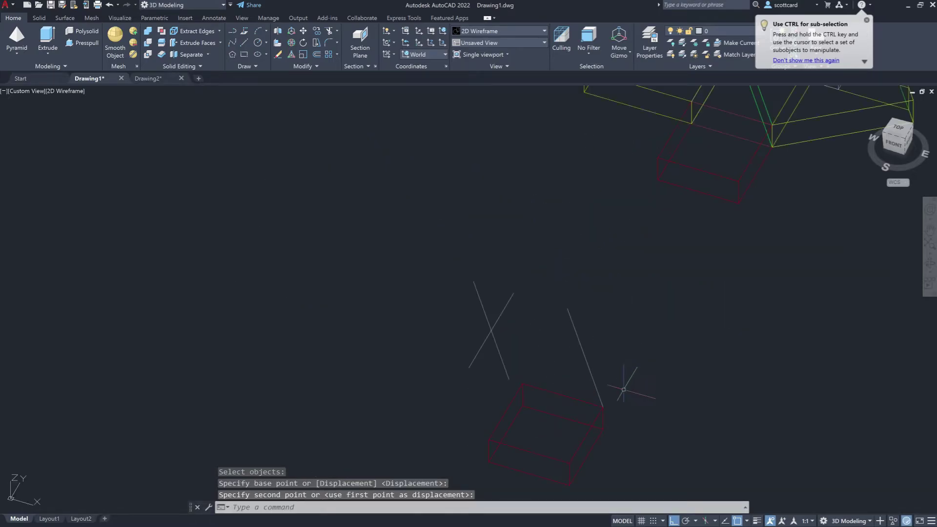
{"action": "scroll", "coordinate": [537, 393], "scroll_direction": "down", "scroll_amount": 3}
{"action": "key", "text": "Escape"}
{"action": "key", "text": "Escape"}
{"action": "key", "text": "Escape"}
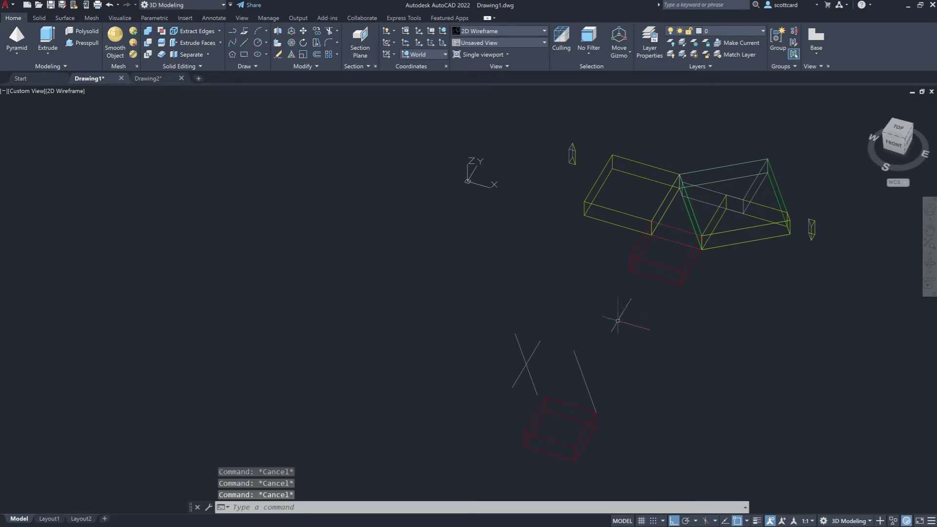
- Align the copied red block from the yellow piece's inner corner, with its side edge along the white piece's front edge, without scaling
{"action": "type", "text": "m"}
{"action": "key", "text": "Escape"}
{"action": "type", "text": "al"}
{"action": "key", "text": "Return"}
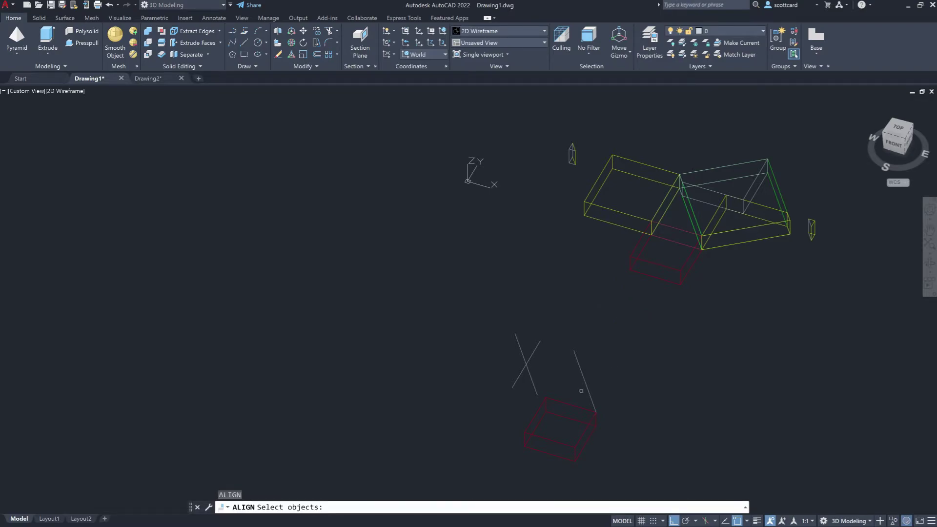
{"action": "left_click", "coordinate": [560, 407]}
{"action": "key", "text": "Return"}
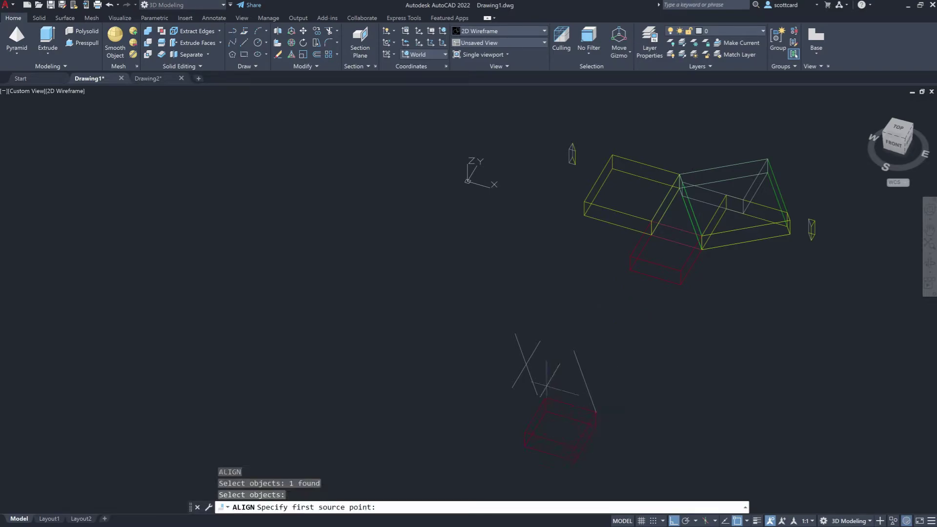
{"action": "left_click", "coordinate": [546, 398]}
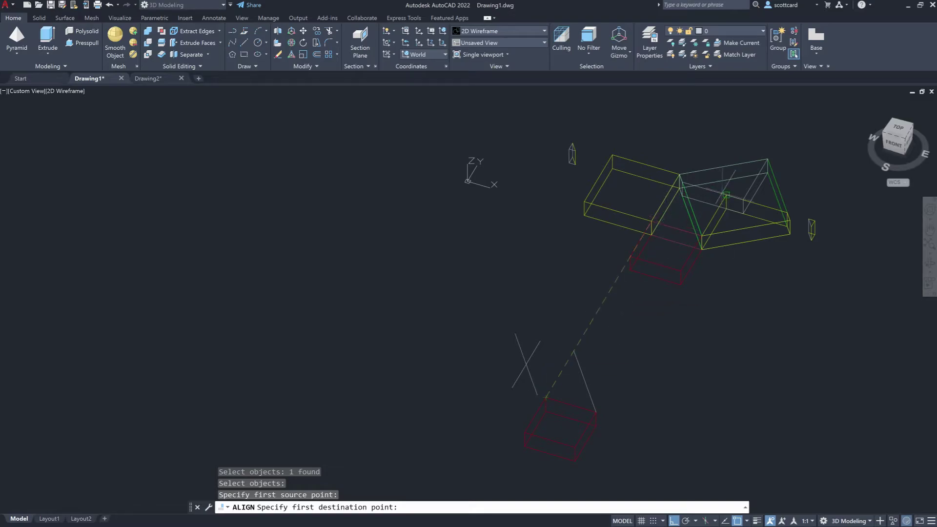
{"action": "left_click", "coordinate": [726, 195]}
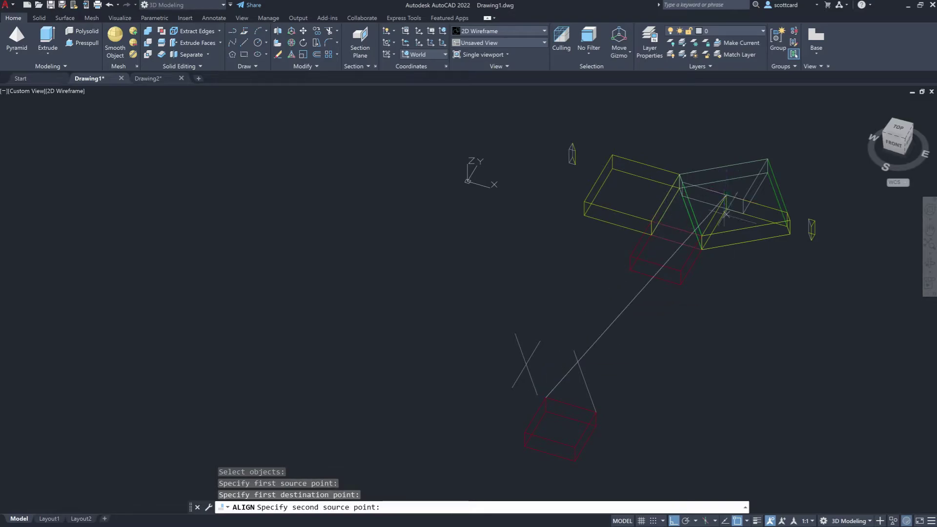
{"action": "left_click", "coordinate": [526, 432]}
{"action": "left_click", "coordinate": [682, 183]}
{"action": "key", "text": "Return"}
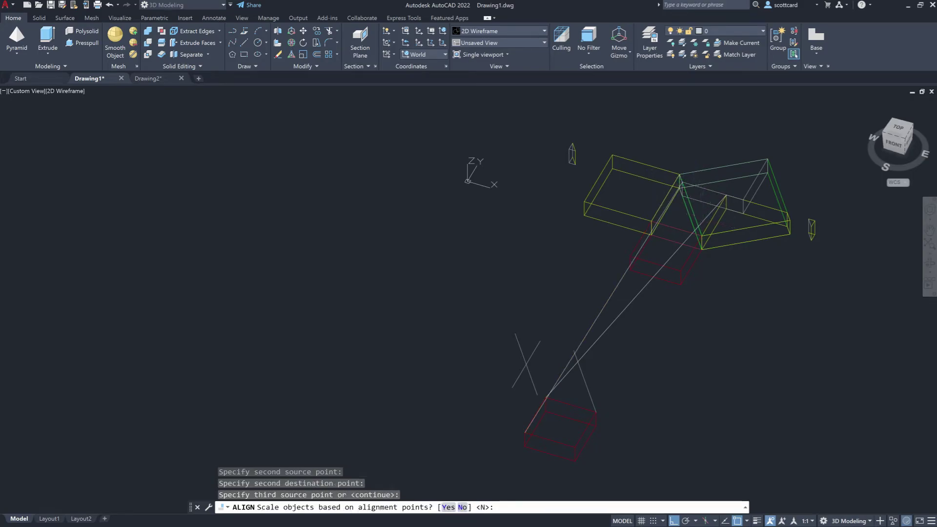
{"action": "key", "text": "Return"}
{"action": "scroll", "coordinate": [714, 210], "scroll_direction": "up", "scroll_amount": 4}
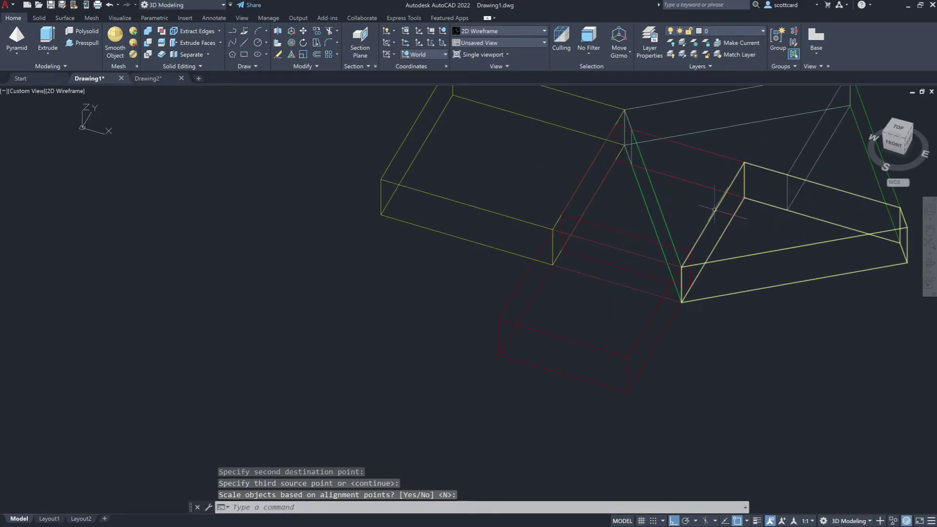
{"action": "scroll", "coordinate": [714, 210], "scroll_direction": "down", "scroll_amount": 2}
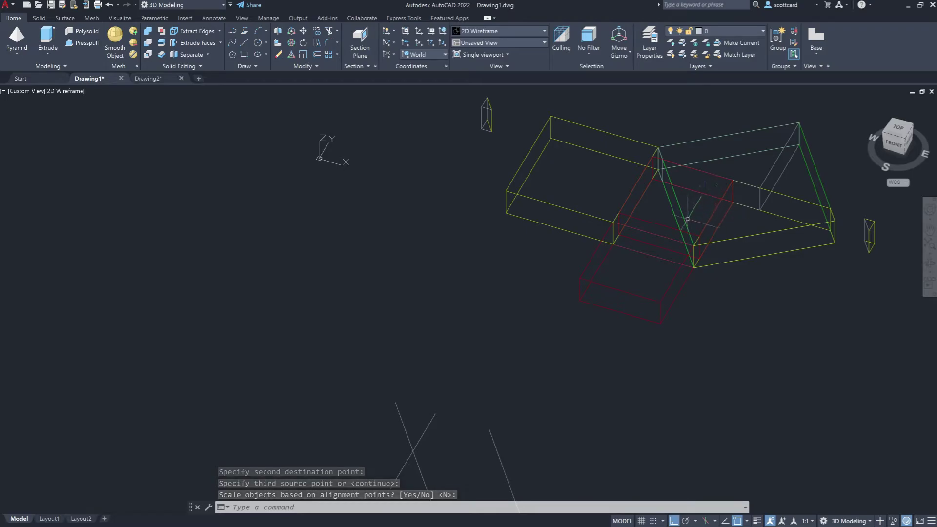
- Slice the aligned red block vertically along the green block's hypotenuse edge, keeping both sides
{"action": "type", "text": "s"}
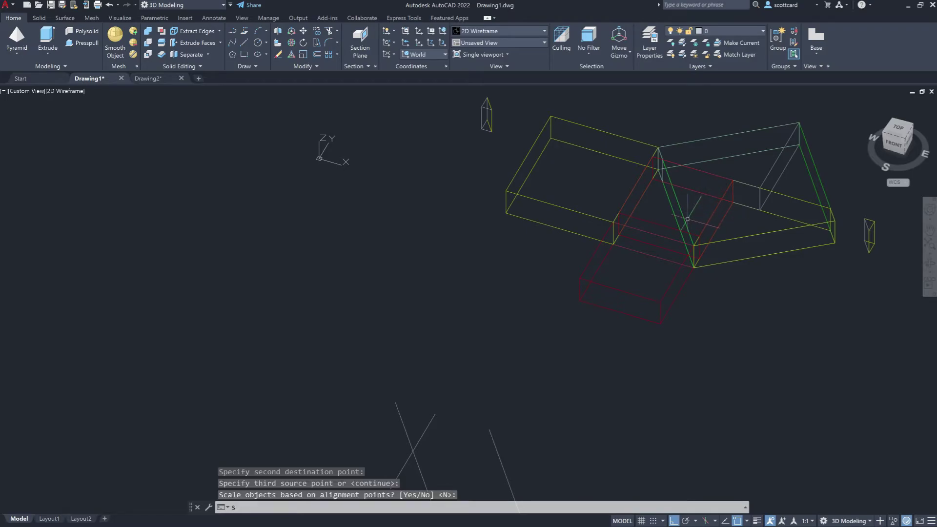
{"action": "type", "text": "l"}
{"action": "key", "text": "Return"}
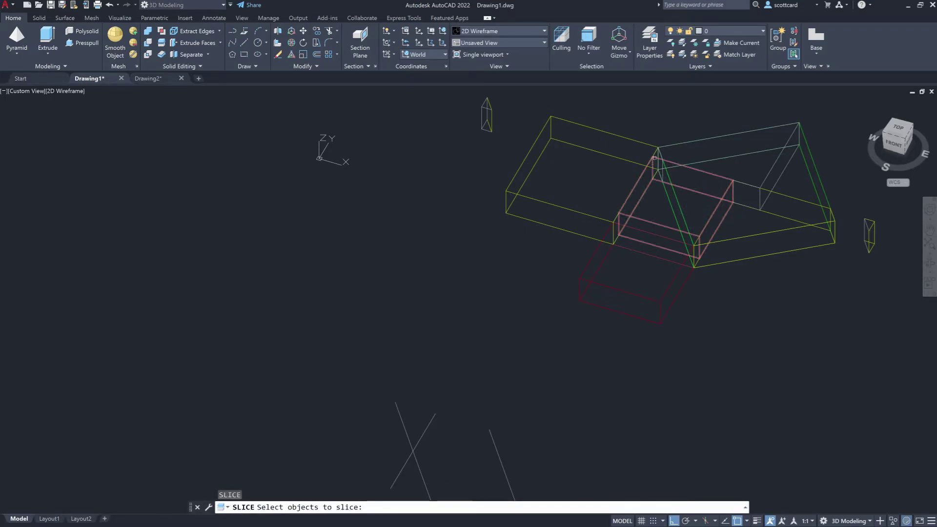
{"action": "left_click", "coordinate": [654, 159]}
{"action": "key", "text": "Return"}
{"action": "left_click", "coordinate": [658, 149]}
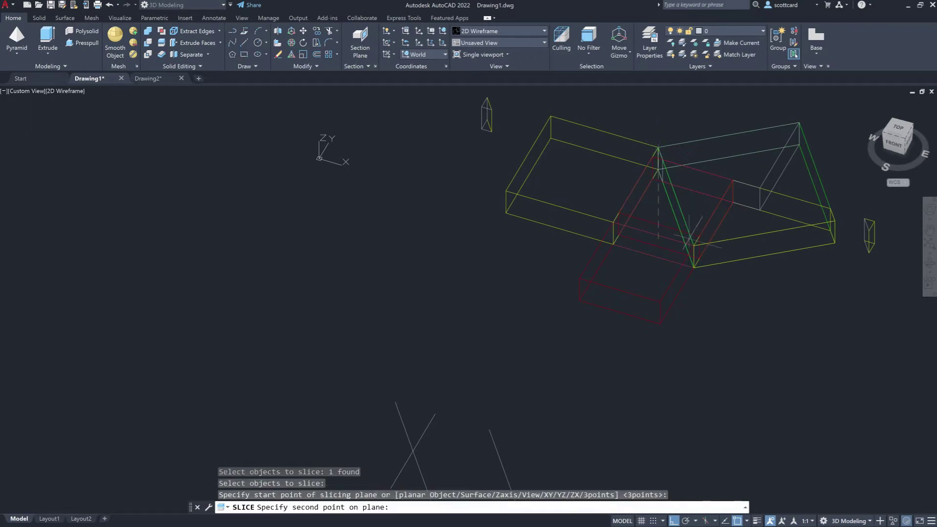
{"action": "left_click", "coordinate": [695, 266]}
{"action": "key", "text": "Return"}
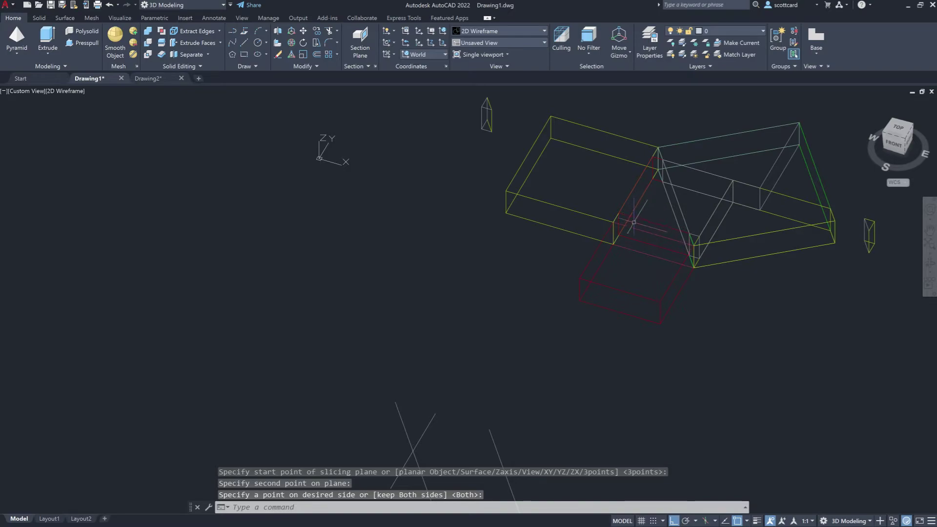
{"action": "key", "text": "Return"}
- Move the red offcut lying outside the green block to clear space in front of the original red block
{"action": "type", "text": "m"}
{"action": "key", "text": "Return"}
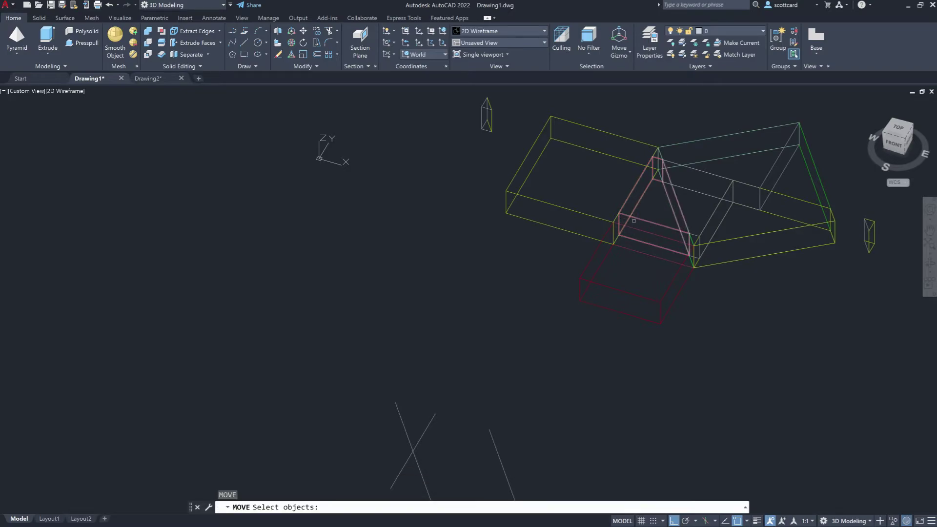
{"action": "left_click", "coordinate": [631, 213]}
{"action": "key", "text": "Return"}
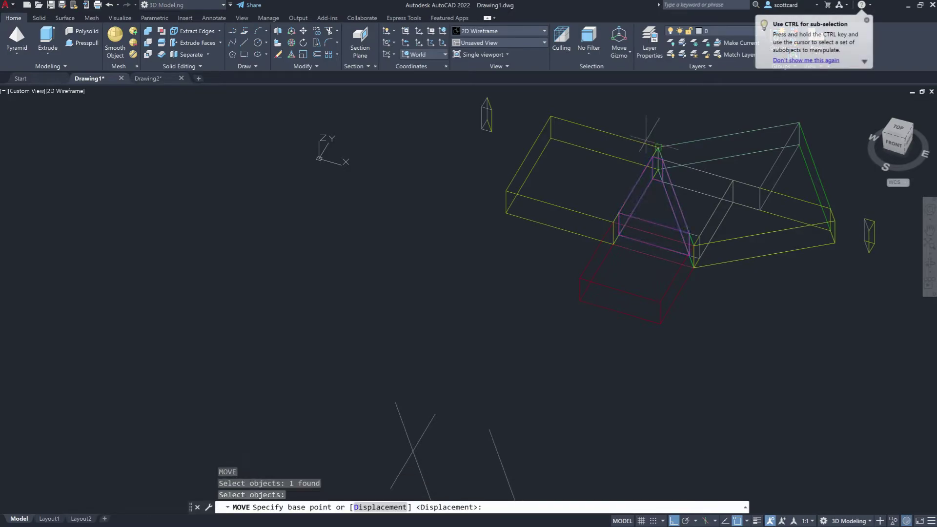
{"action": "left_click", "coordinate": [658, 149]}
{"action": "left_click", "coordinate": [810, 299]}
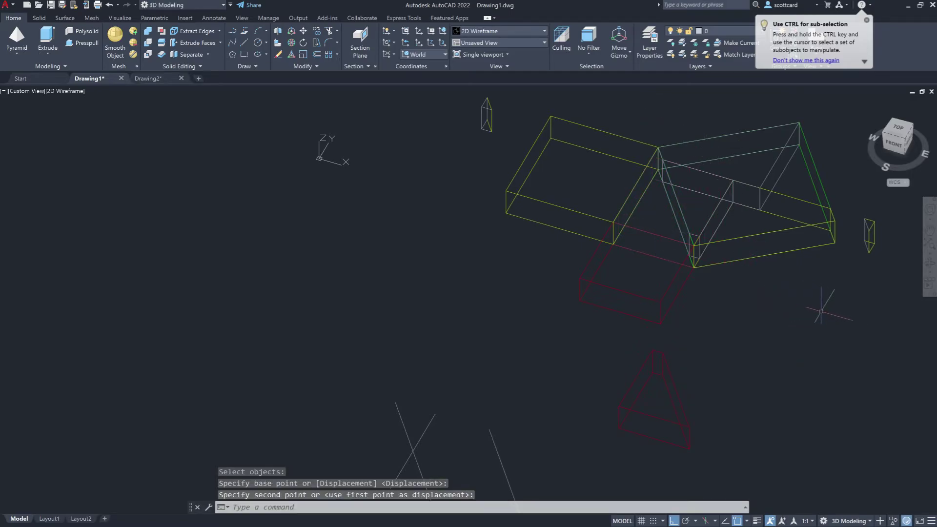
- Align the red offcut with the green block's open area, running its side edge from the white and yellow pieces' junction toward the back corner, without scaling
{"action": "middle_click_drag", "start_coordinate": [766, 351], "coordinate": [749, 362]}
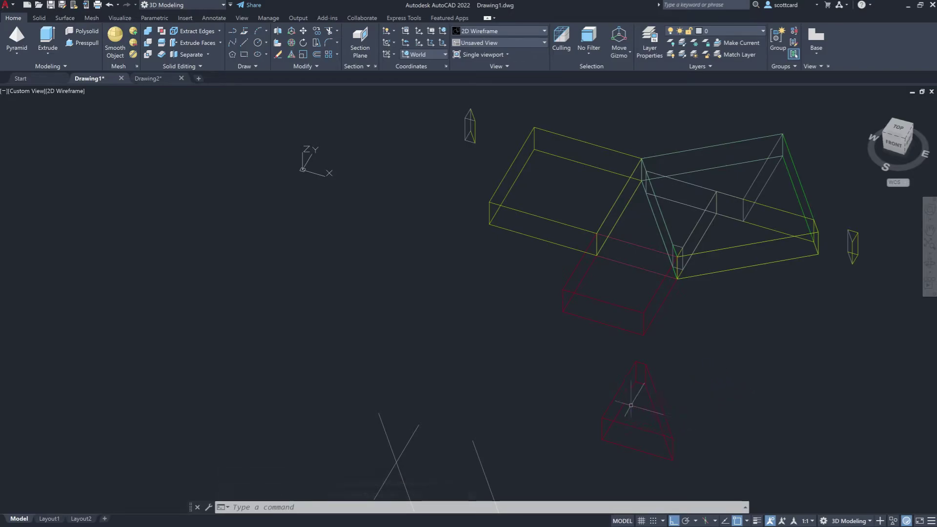
{"action": "type", "text": "align"}
{"action": "key", "text": "Return"}
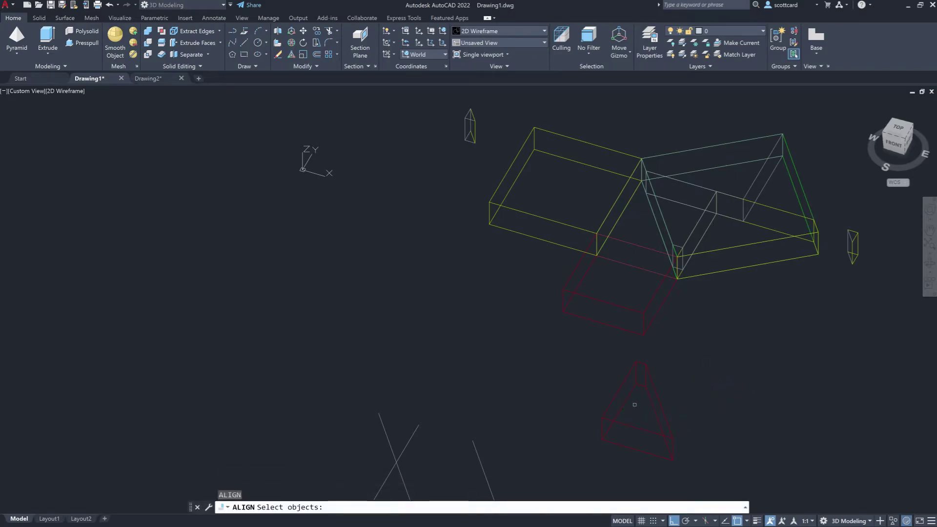
{"action": "left_click", "coordinate": [625, 377]}
{"action": "key", "text": "Return"}
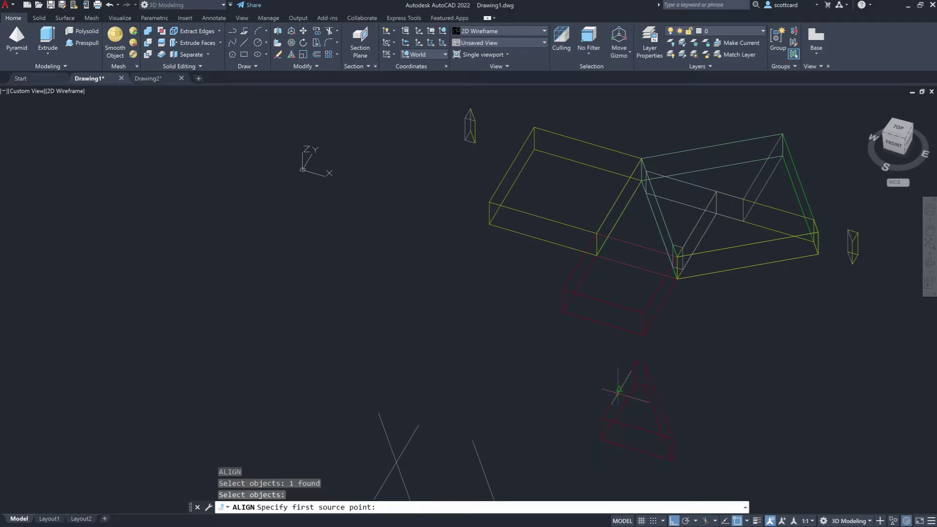
{"action": "left_click", "coordinate": [603, 418]}
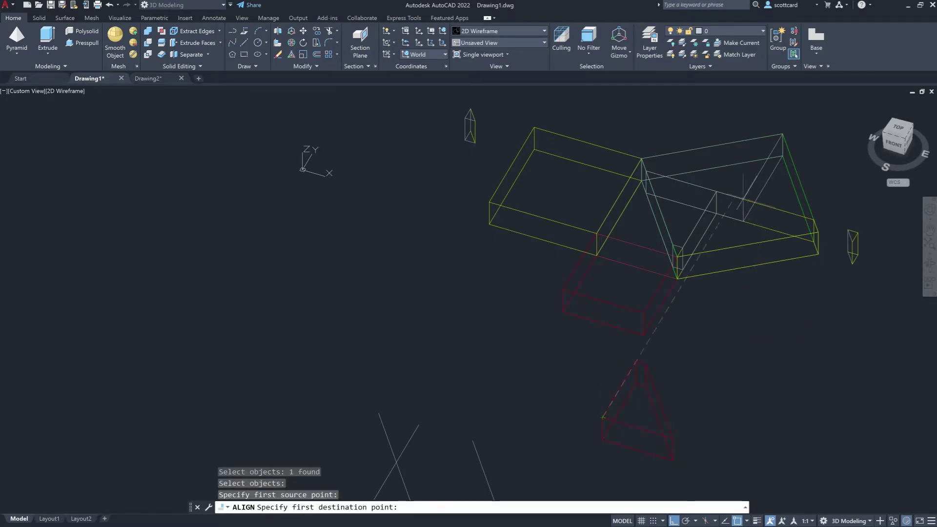
{"action": "left_click", "coordinate": [744, 199]}
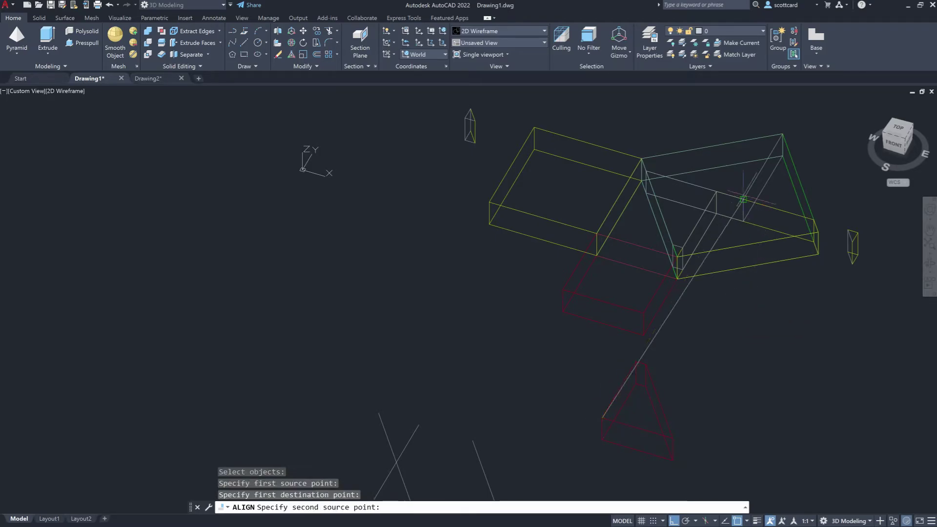
{"action": "left_click", "coordinate": [636, 362]}
{"action": "left_click", "coordinate": [783, 133]}
{"action": "key", "text": "Return"}
{"action": "key", "text": "Return"}
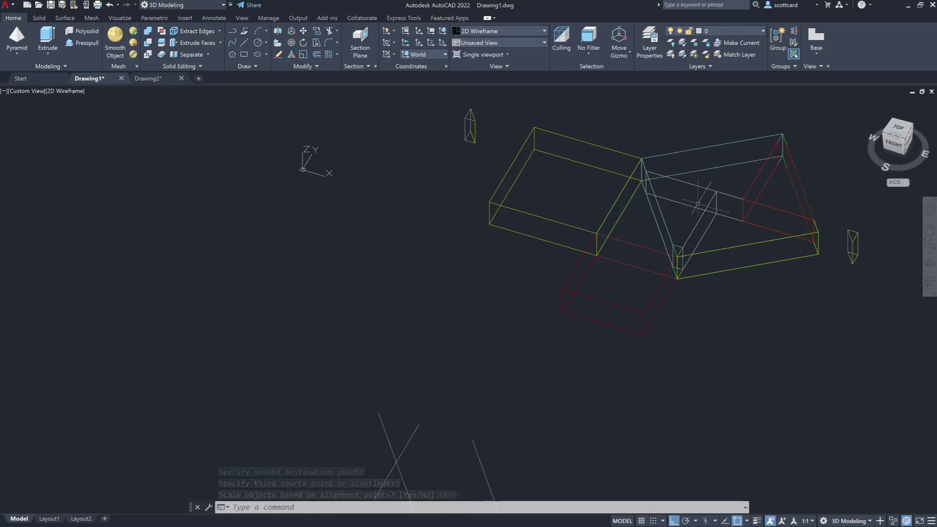
- Move the small yellow offcut outside the green block into the gap at the green block's front corner, using its square corner as base point
{"action": "left_click", "coordinate": [900, 128]}
{"action": "scroll", "coordinate": [712, 318], "scroll_direction": "down", "scroll_amount": 2}
{"action": "scroll", "coordinate": [734, 164], "scroll_direction": "up", "scroll_amount": 2}
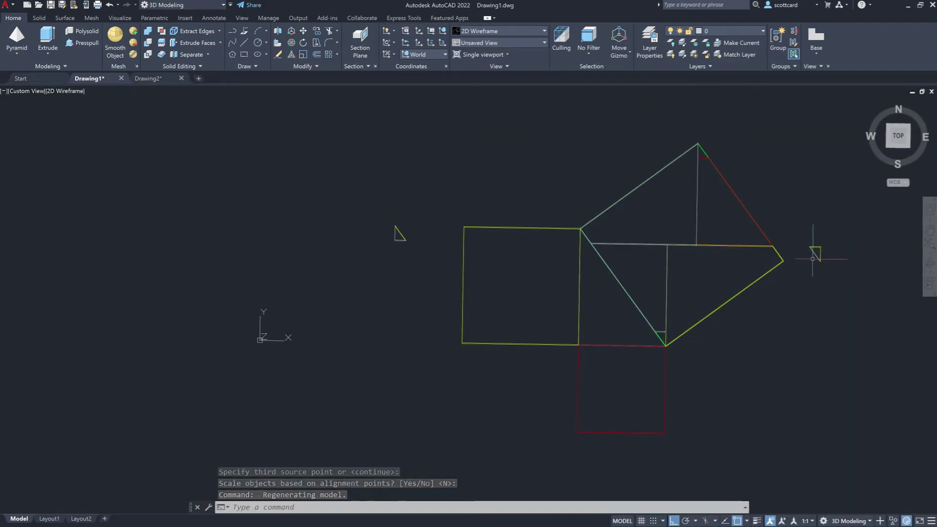
{"action": "middle_click_drag", "start_coordinate": [773, 244], "coordinate": [773, 204], "text": "shift"}
{"action": "key", "text": "Return"}
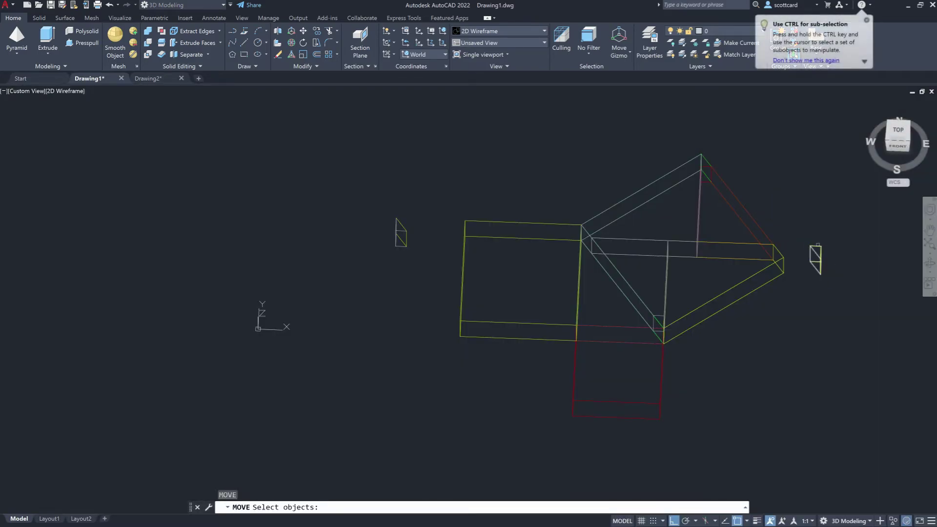
{"action": "left_click", "coordinate": [816, 261]}
{"action": "key", "text": "Return"}
{"action": "left_click", "coordinate": [821, 247]}
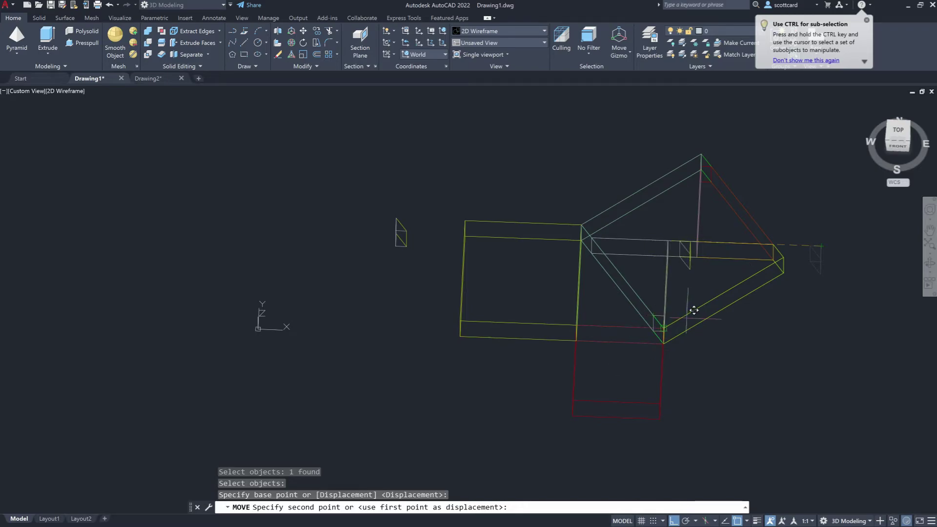
{"action": "scroll", "coordinate": [654, 302], "scroll_direction": "up", "scroll_amount": 6}
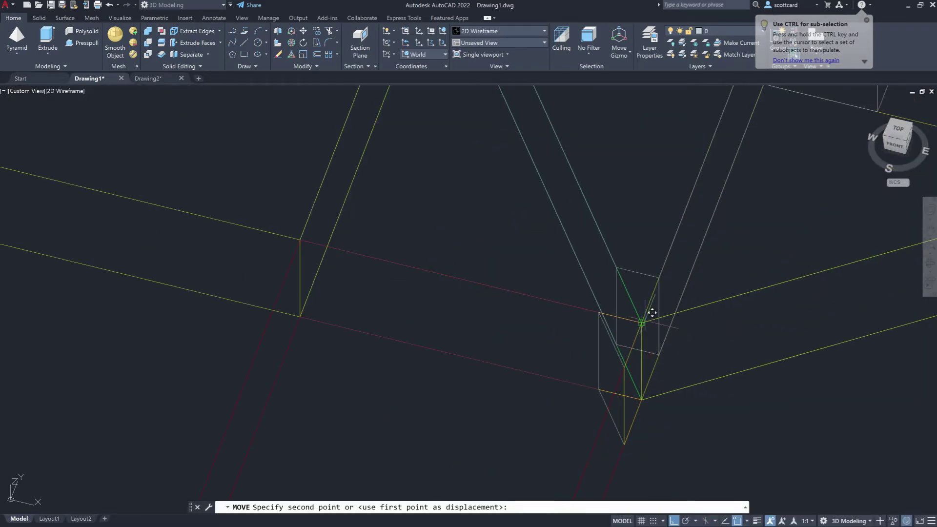
{"action": "left_click", "coordinate": [666, 267]}
{"action": "scroll", "coordinate": [742, 293], "scroll_direction": "down", "scroll_amount": 6}
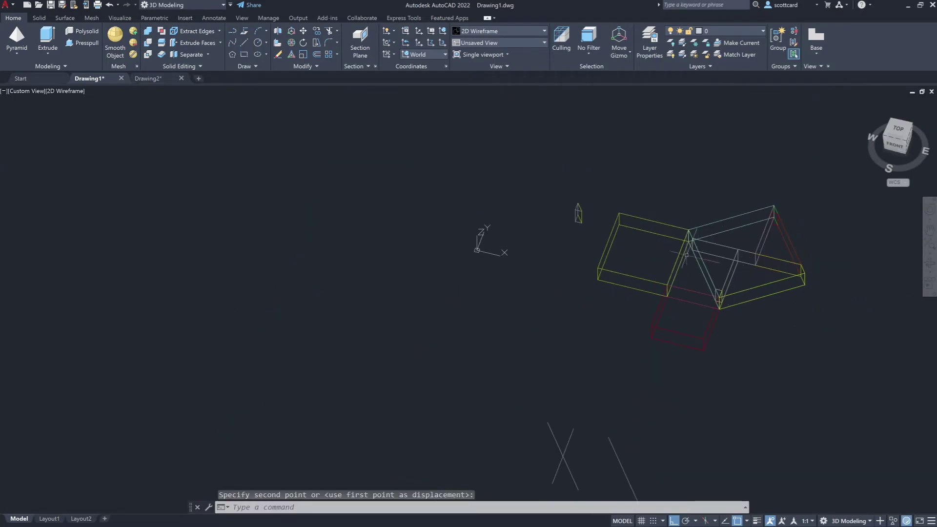
- Move the remaining small offcut beside the original yellow block into the gap at the green block's back corner
{"action": "scroll", "coordinate": [678, 241], "scroll_direction": "up", "scroll_amount": 2}
{"action": "key", "text": "Return"}
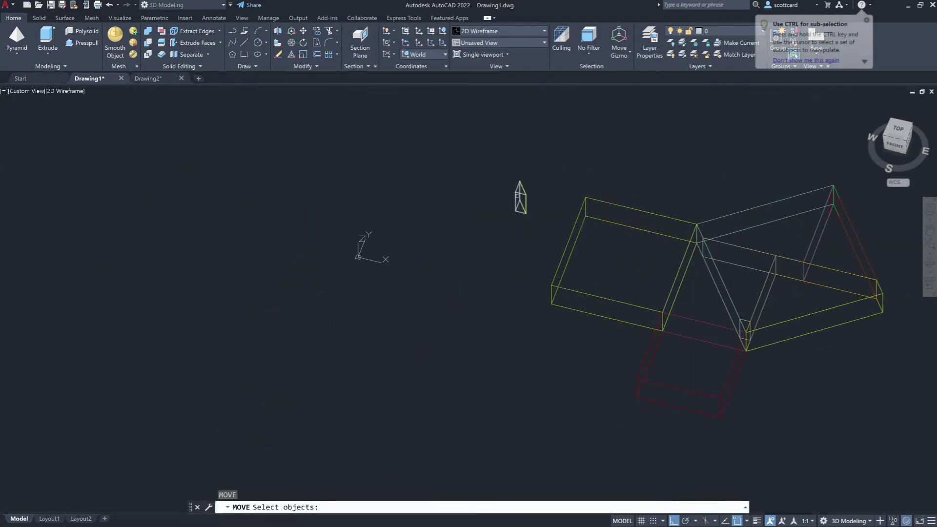
{"action": "left_click", "coordinate": [518, 194]}
{"action": "left_click", "coordinate": [517, 194]}
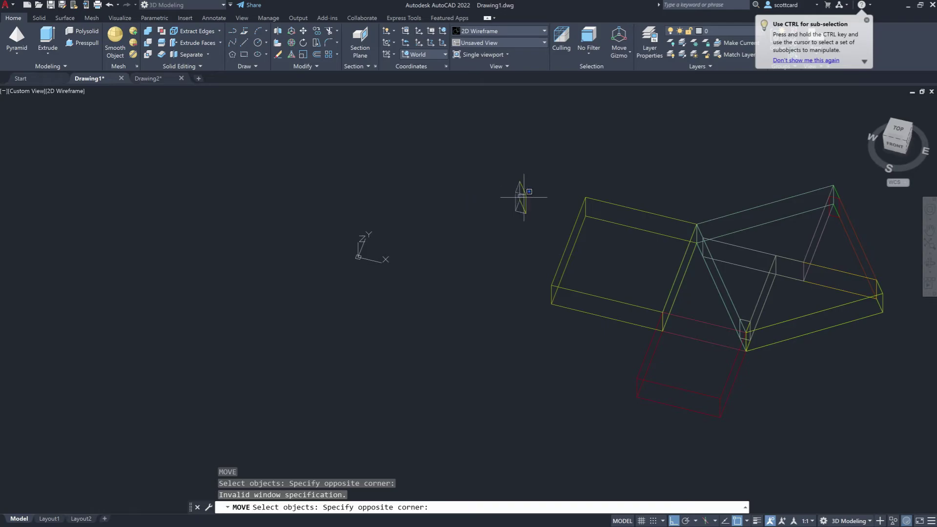
{"action": "key", "text": "Escape"}
{"action": "key", "text": "Return"}
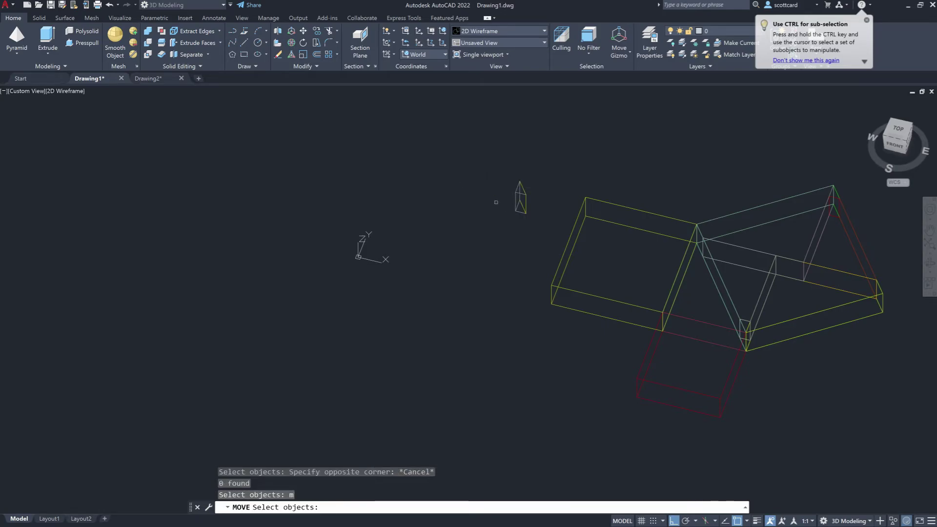
{"action": "left_click", "coordinate": [520, 194]}
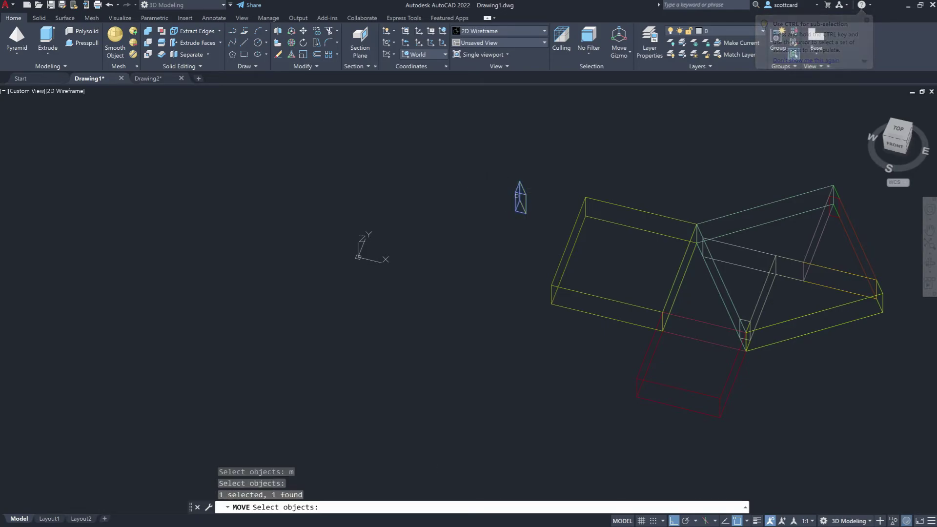
{"action": "key", "text": "Return"}
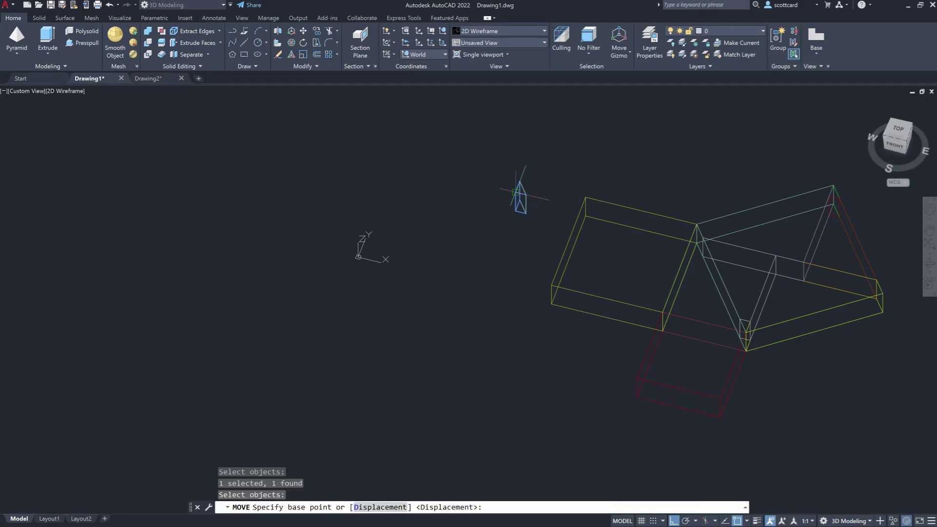
{"action": "left_click", "coordinate": [517, 193]}
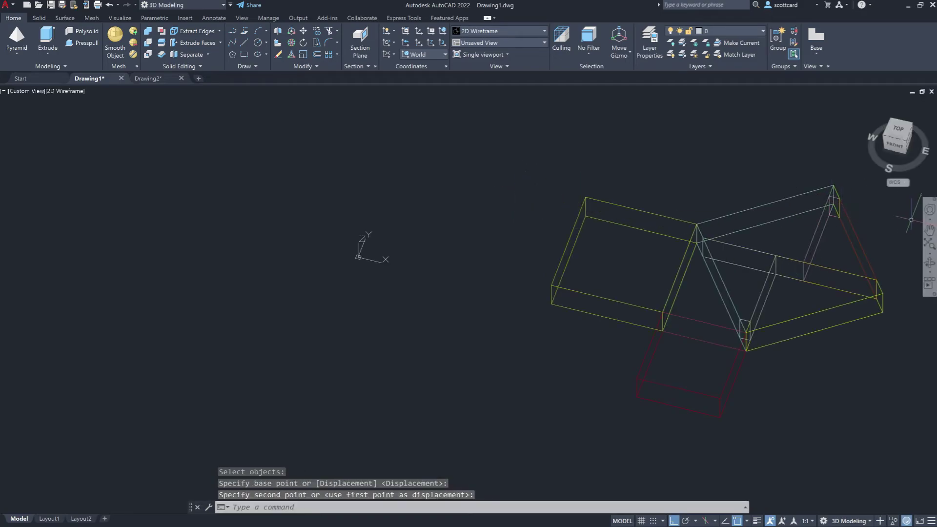
{"action": "scroll", "coordinate": [710, 230], "scroll_direction": "down", "scroll_amount": 2}
{"action": "key", "text": "Escape"}
{"action": "key", "text": "Escape"}
- Set the visual style to Realistic with the assembled blocks seen from an angled view above
{"action": "middle_click_drag", "start_coordinate": [763, 282], "coordinate": [799, 333], "text": "shift"}
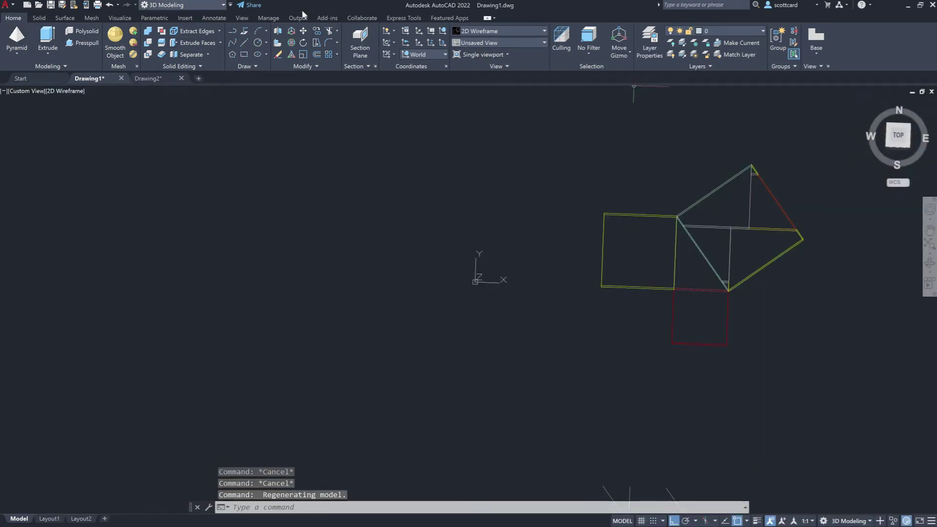
{"action": "mouse_move", "coordinate": [719, 245]}
{"action": "middle_mouse_down"}
{"action": "mouse_move", "coordinate": [654, 268]}
{"action": "mouse_move", "coordinate": [586, 264]}
{"action": "middle_mouse_up"}
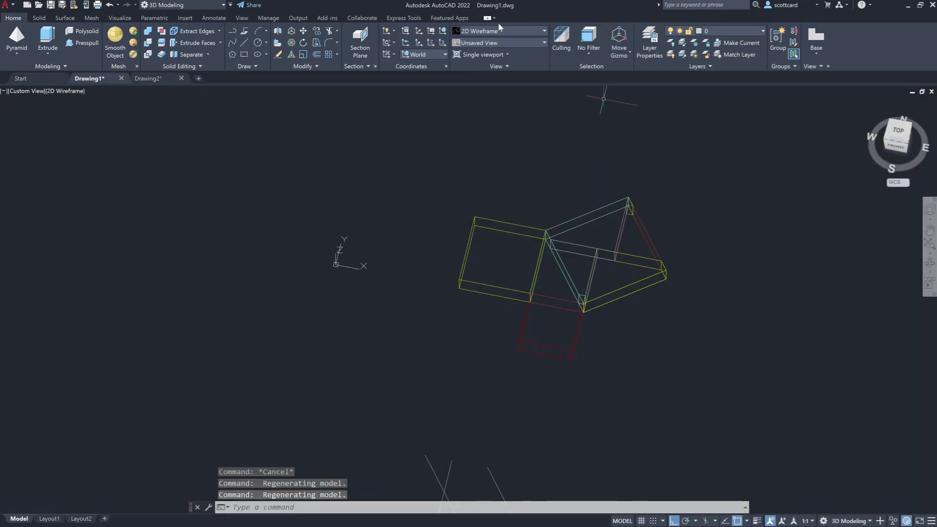
{"action": "left_click", "coordinate": [498, 31]}
{"action": "left_click", "coordinate": [598, 55]}
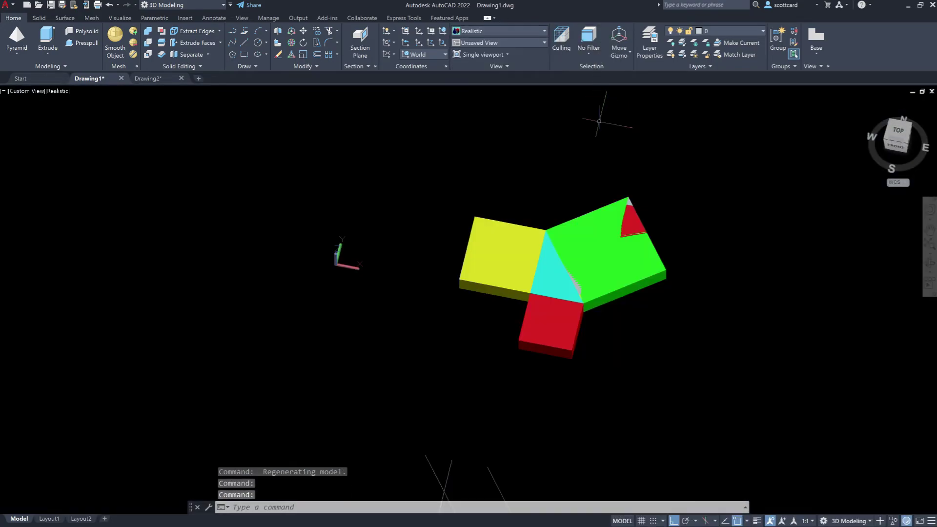
- Move the green hypotenuse block straight down along the Z axis, well clear of the fitted pieces
{"action": "scroll", "coordinate": [569, 307], "scroll_direction": "up", "scroll_amount": 4}
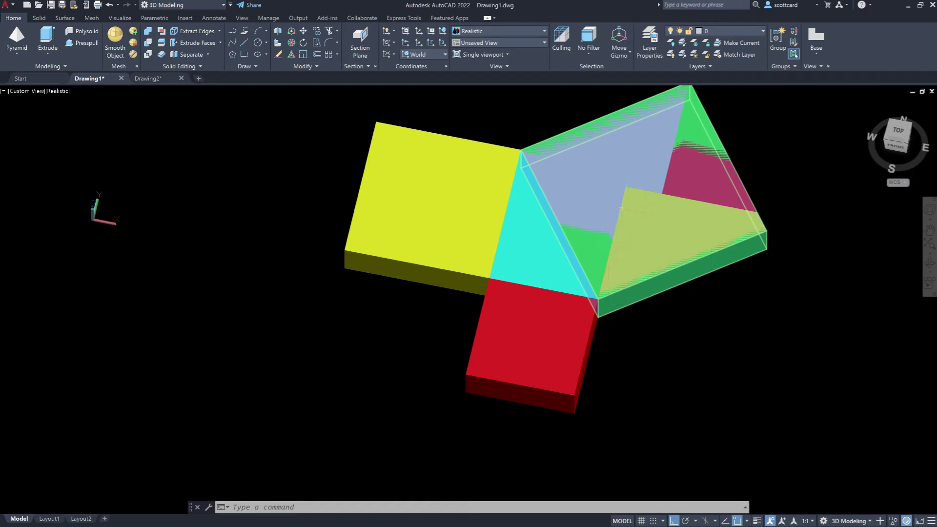
{"action": "key", "text": "Escape"}
{"action": "left_click", "coordinate": [597, 162], "text": "ctrl"}
{"action": "key", "text": "Escape"}
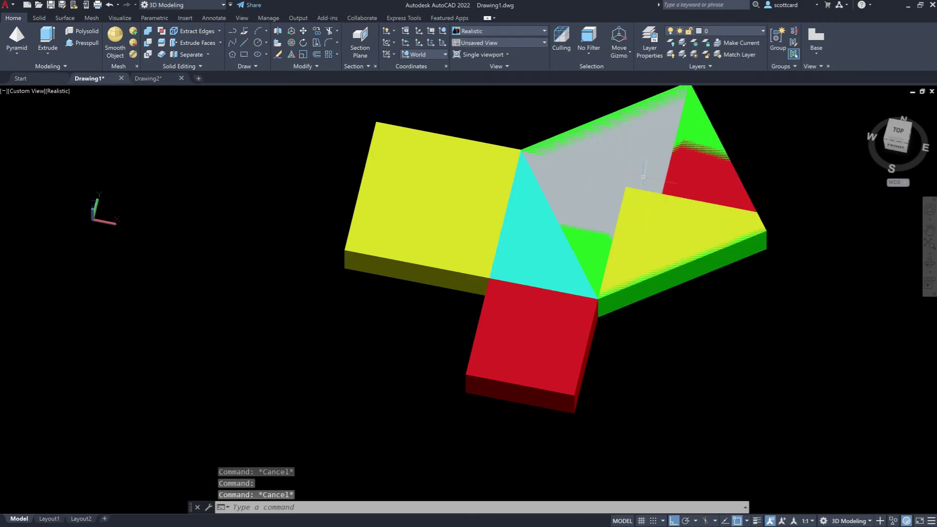
{"action": "left_click", "coordinate": [727, 156]}
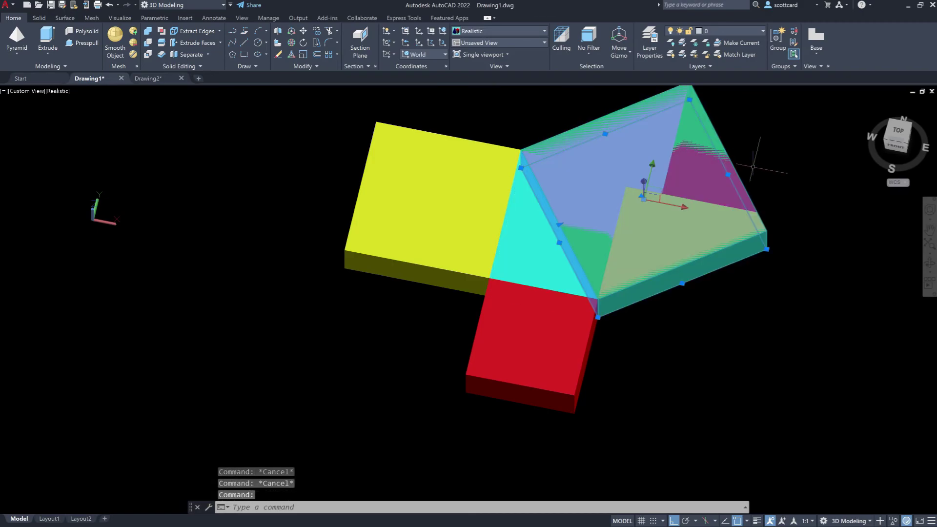
{"action": "type", "text": "m"}
{"action": "key", "text": "Return"}
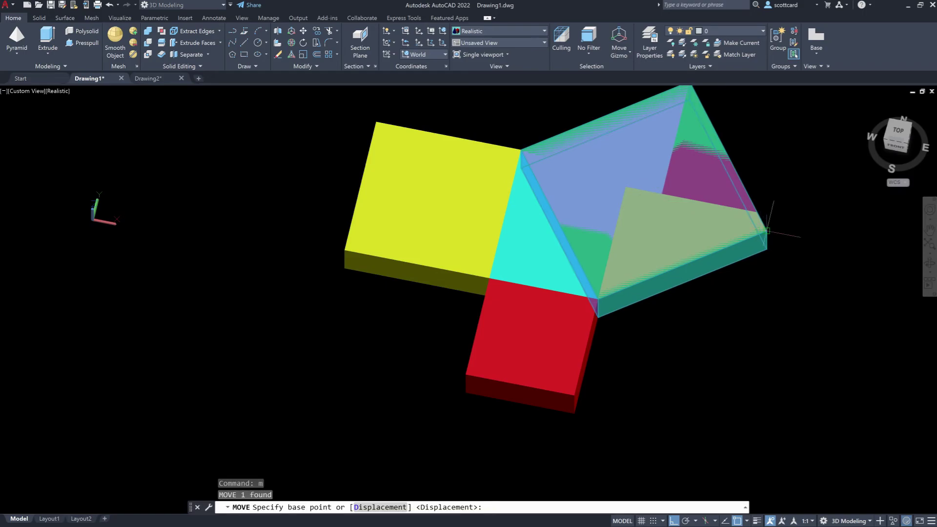
{"action": "left_click", "coordinate": [787, 203]}
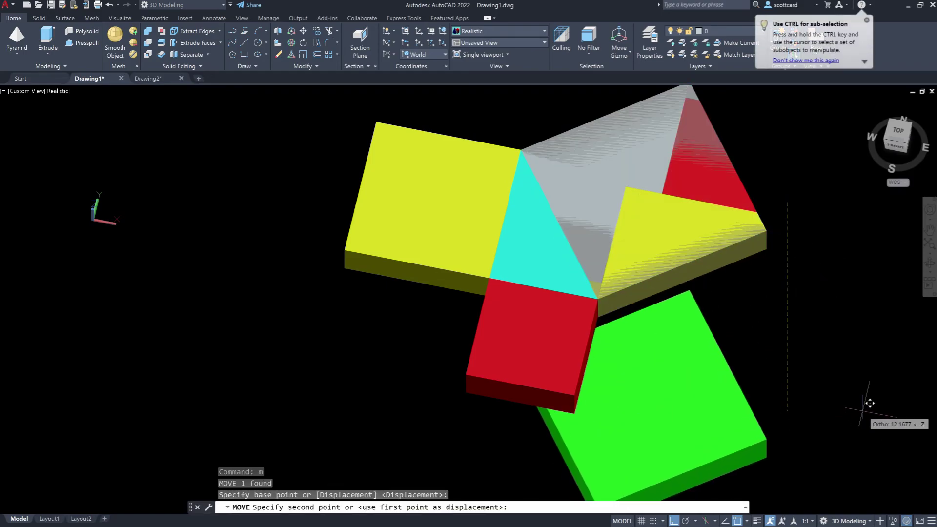
{"action": "scroll", "coordinate": [838, 371], "scroll_direction": "down", "scroll_amount": 4}
{"action": "left_click", "coordinate": [741, 387]}
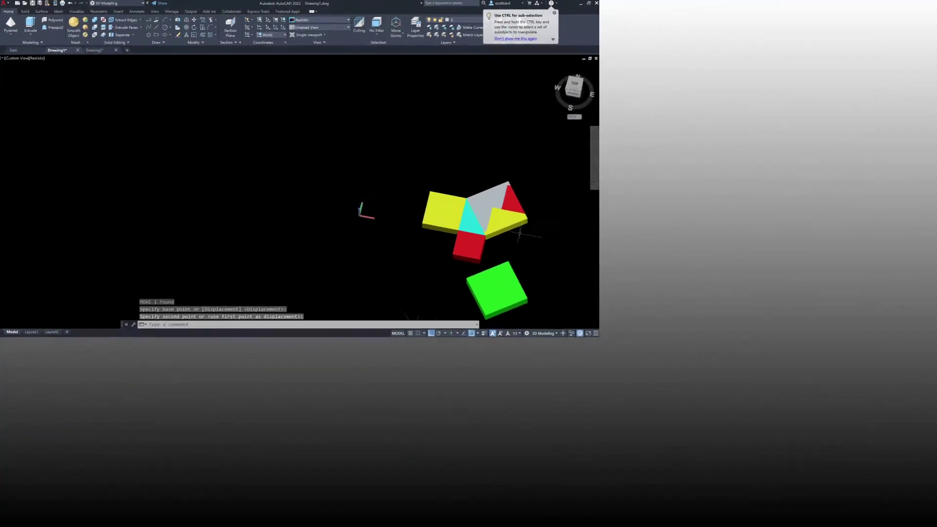
- Change the color of the grey triangular piece between the cyan triangle and the yellow piece to Magenta
{"action": "scroll", "coordinate": [609, 240], "scroll_direction": "up", "scroll_amount": 3}
{"action": "left_click", "coordinate": [352, 140]}
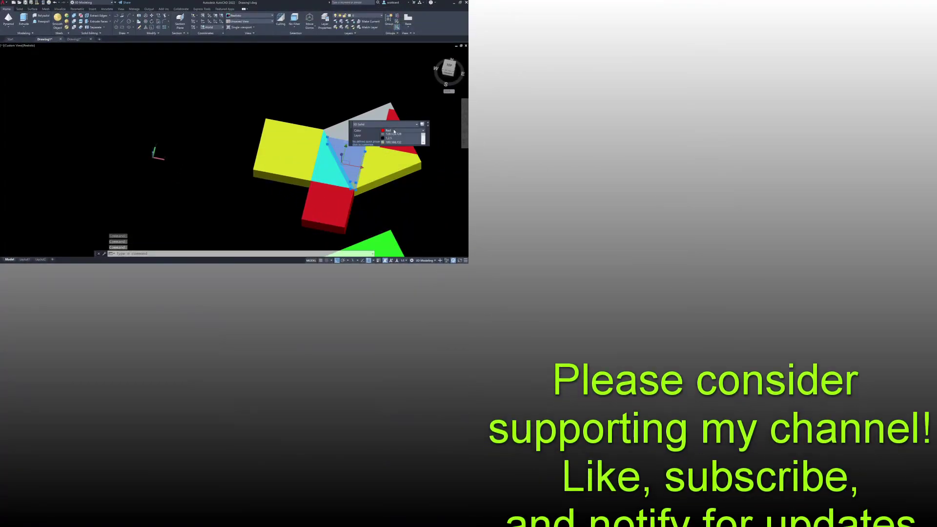
{"action": "left_click", "coordinate": [395, 131]}
{"action": "left_click", "coordinate": [392, 155]}
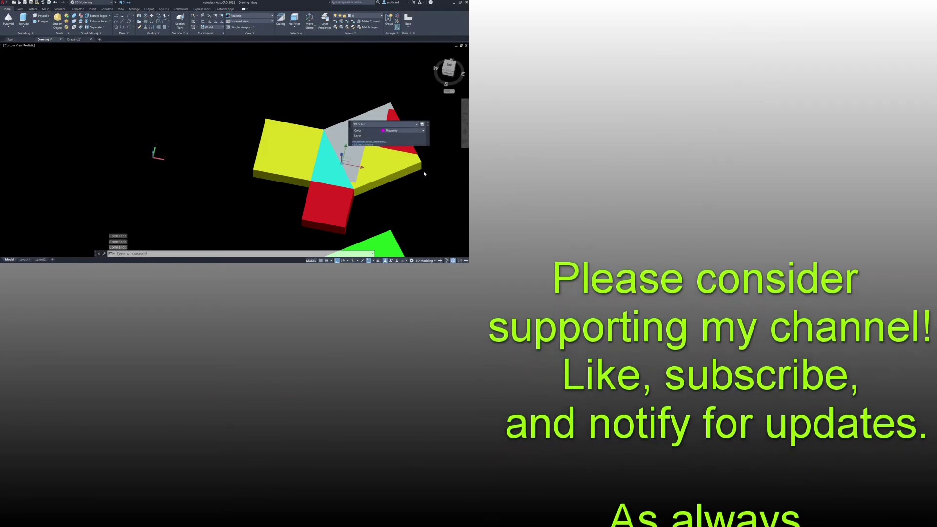
{"action": "key", "text": "Escape"}
{"action": "key", "text": "Escape"}
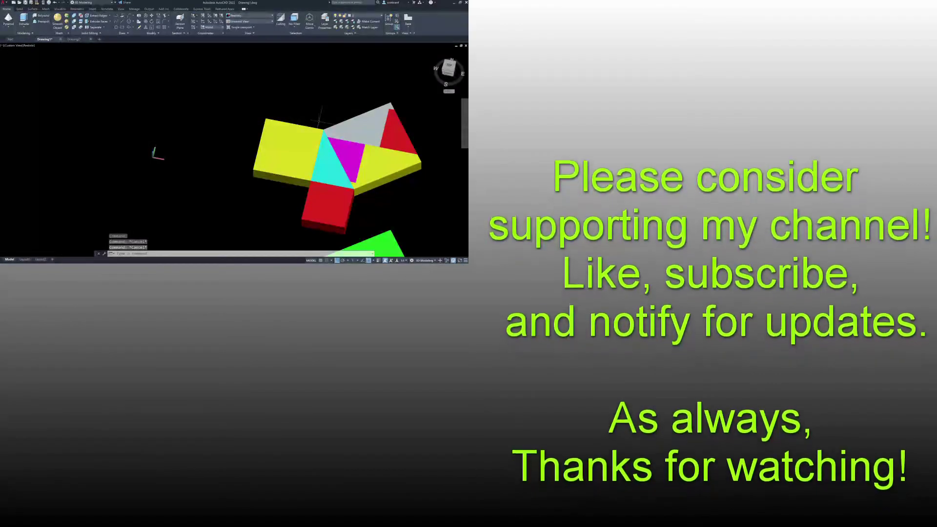